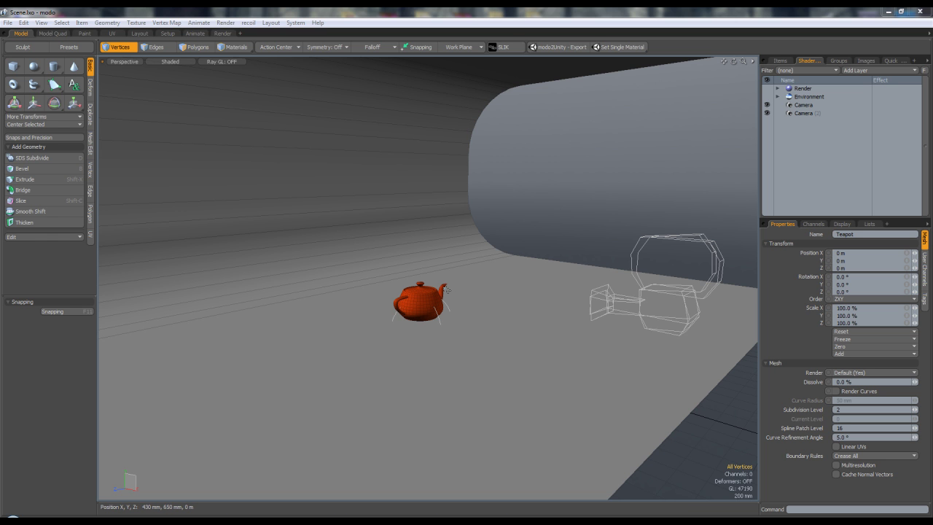
Unhide the Mesh item that holds the white light panels around the teapot
{"action": "left_click_drag", "start_coordinate": [451, 289], "coordinate": [511, 302], "text": "alt"}
{"action": "scroll", "coordinate": [421, 295], "scroll_direction": "down", "scroll_amount": 2}
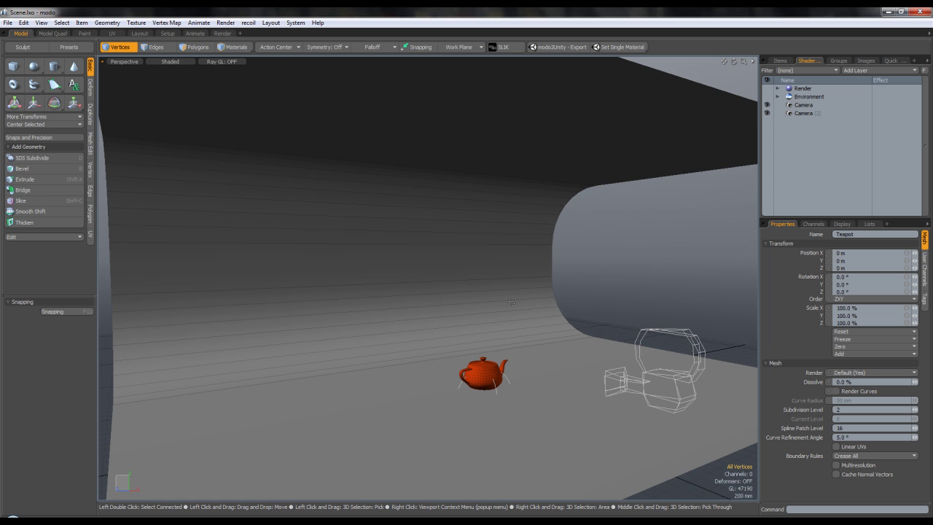
{"action": "left_click_drag", "start_coordinate": [511, 302], "coordinate": [459, 291], "text": "alt"}
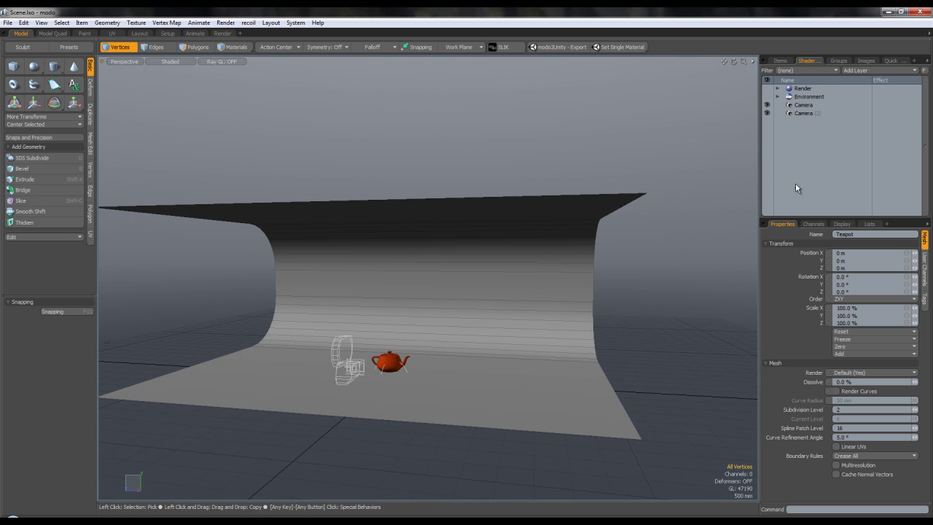
{"action": "left_click", "coordinate": [792, 60]}
{"action": "left_click", "coordinate": [765, 113]}
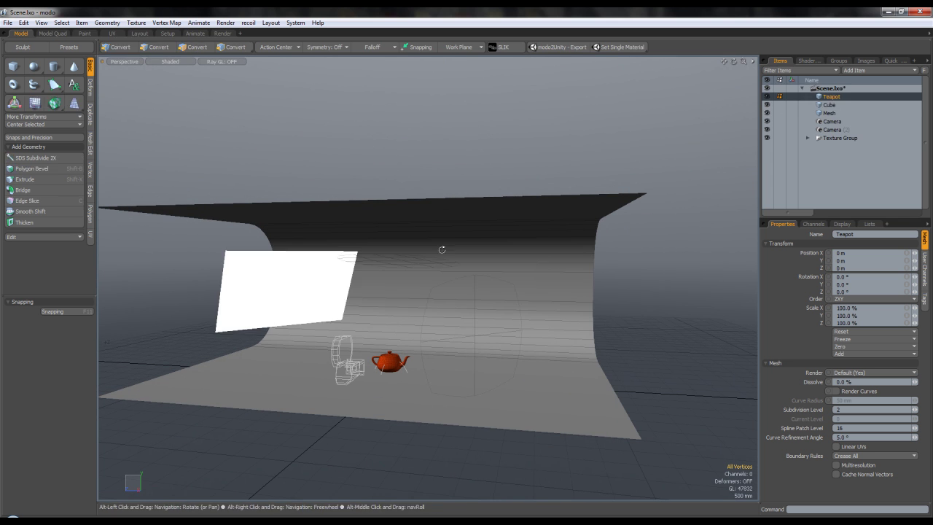
Switch to the Render layout and select the Left, Right, Top and Floor material groups in the shader tree
{"action": "left_click_drag", "start_coordinate": [442, 245], "coordinate": [485, 243], "text": "alt"}
{"action": "left_click", "coordinate": [221, 34]}
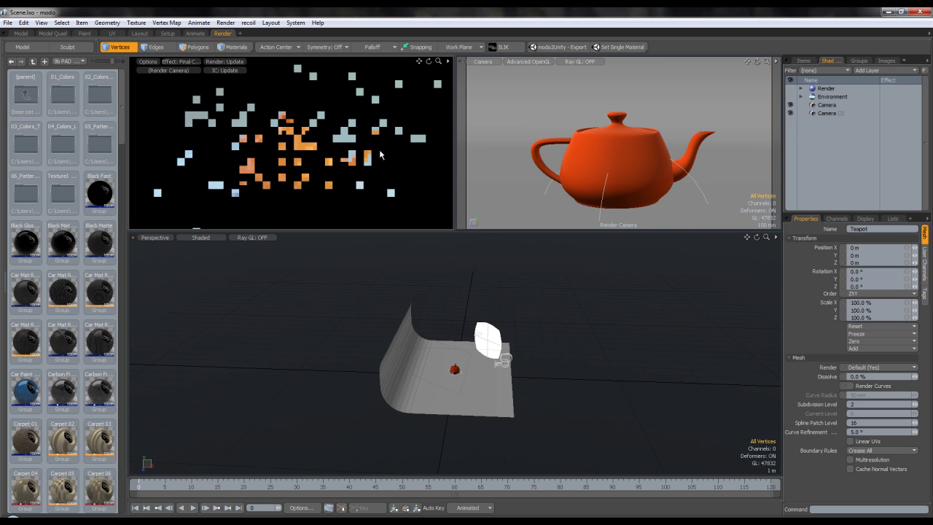
{"action": "left_click", "coordinate": [841, 89]}
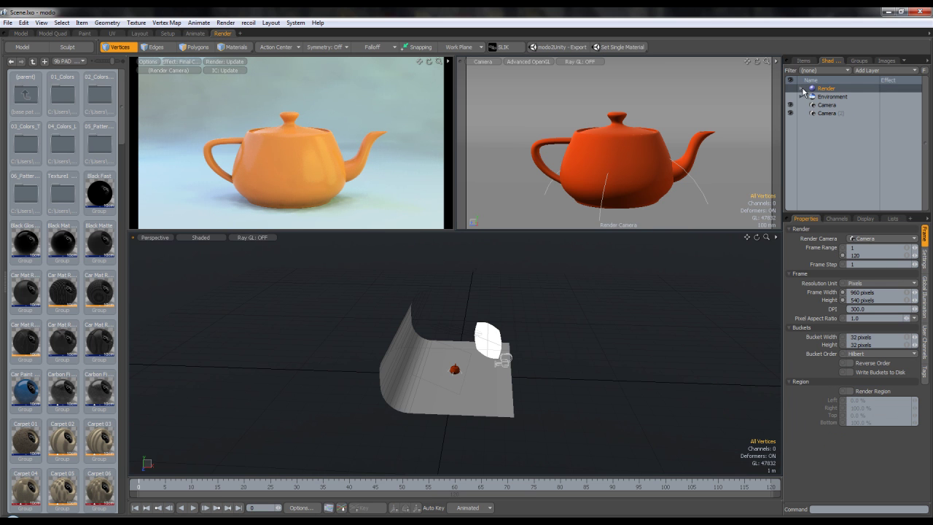
{"action": "left_click", "coordinate": [801, 88]}
{"action": "left_click", "coordinate": [828, 114]}
{"action": "left_click", "coordinate": [828, 138], "text": "shift"}
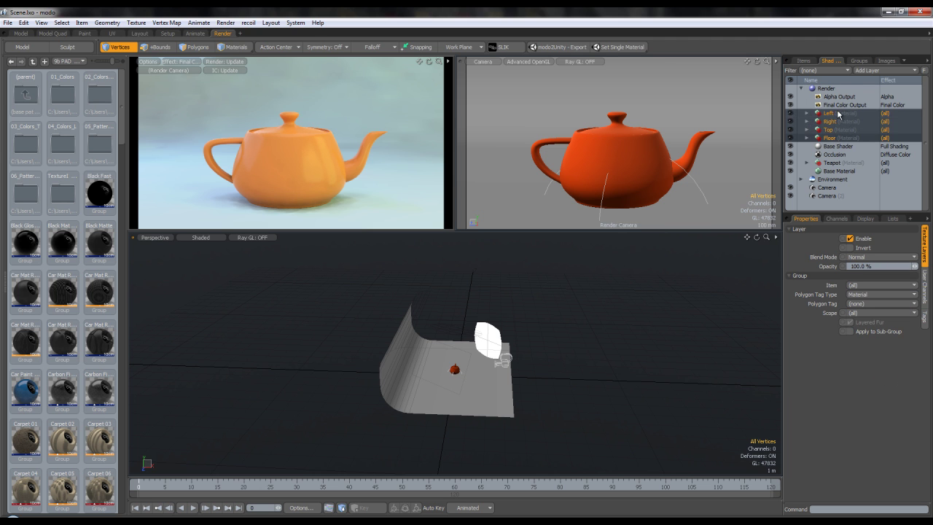
Move the Floor material group below Base Shader and Occlusion in the shader tree, and delete the group's own shader
{"action": "left_click", "coordinate": [830, 138]}
{"action": "left_click", "coordinate": [806, 138]}
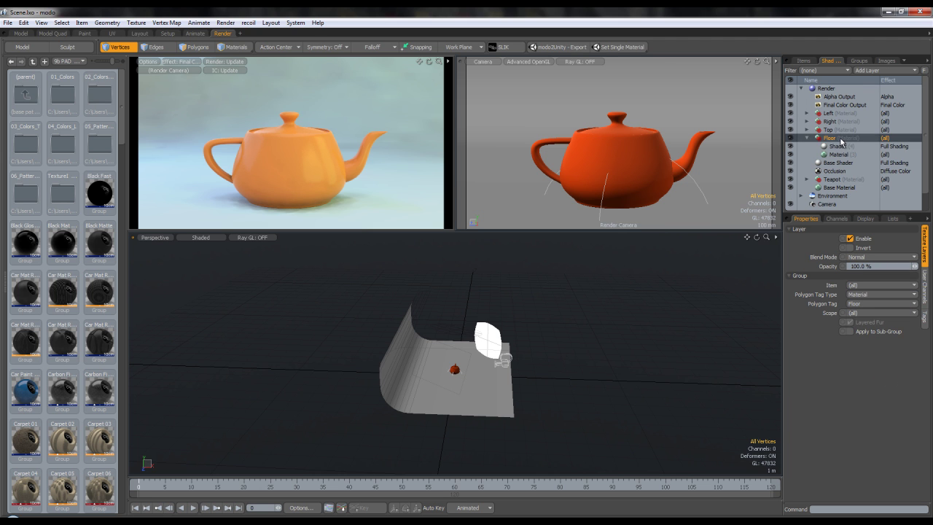
{"action": "left_click", "coordinate": [838, 146]}
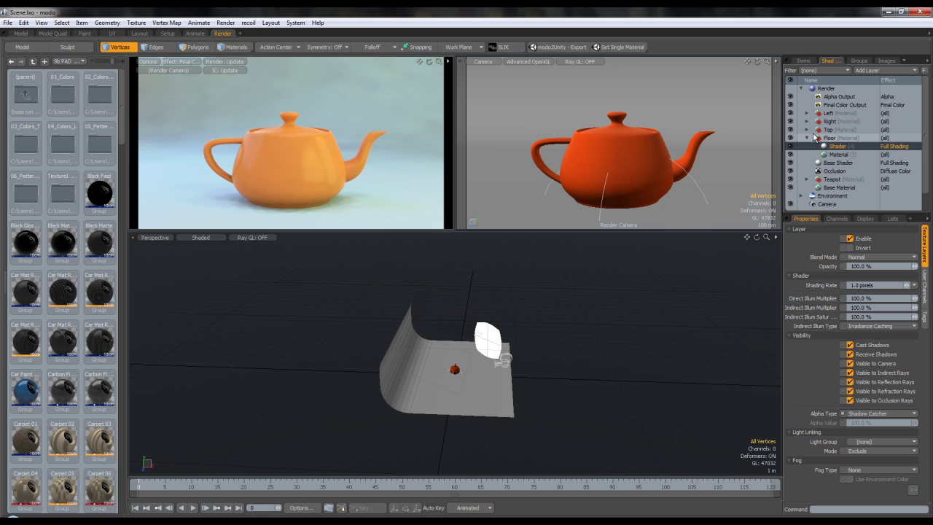
{"action": "left_click", "coordinate": [806, 137]}
{"action": "left_click", "coordinate": [806, 137]}
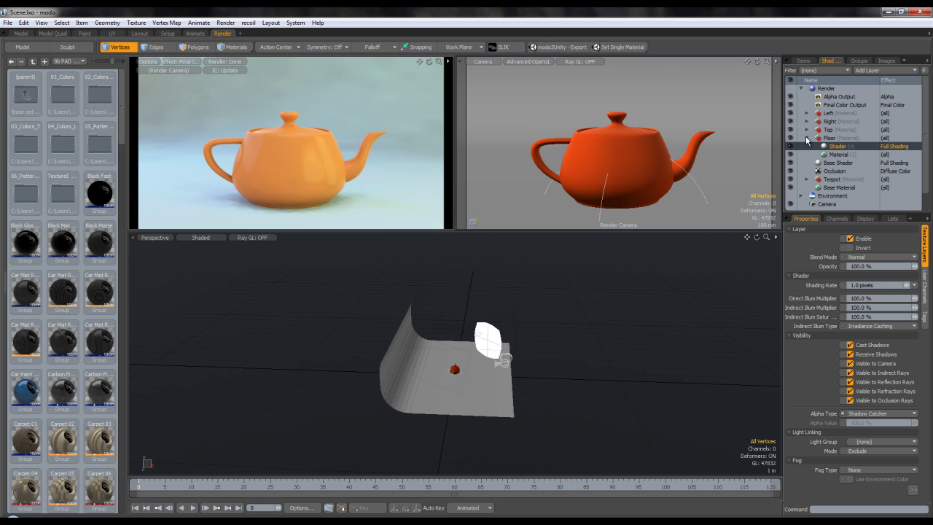
{"action": "left_click", "coordinate": [838, 146]}
{"action": "left_click_drag", "start_coordinate": [844, 138], "coordinate": [844, 178]}
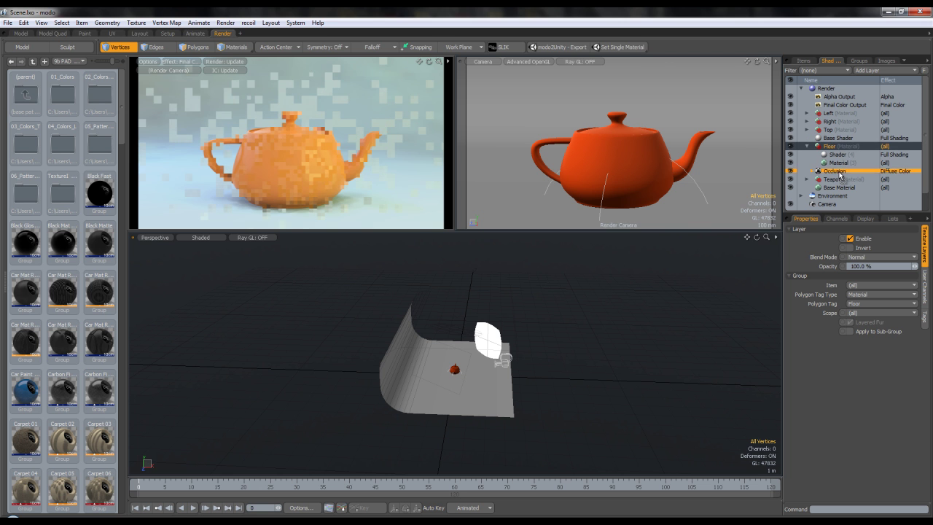
{"action": "left_click", "coordinate": [844, 163]}
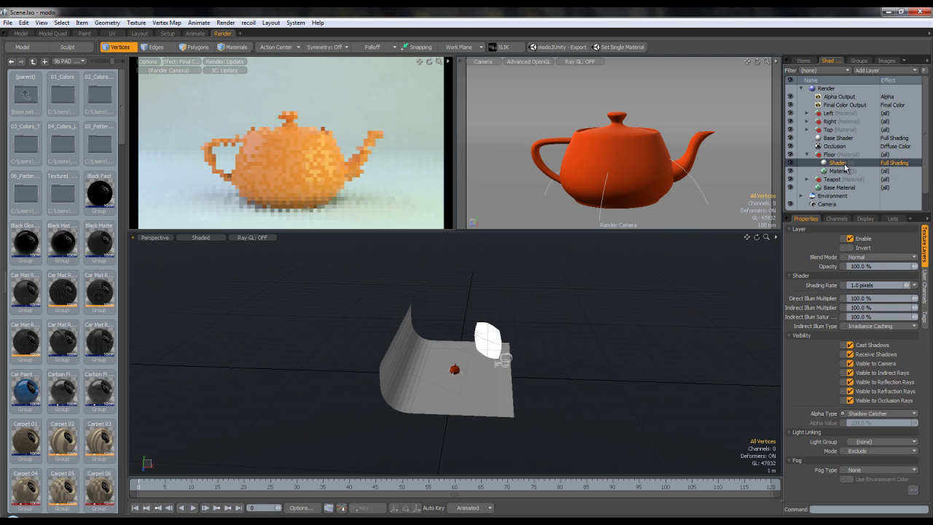
{"action": "key", "text": "Delete"}
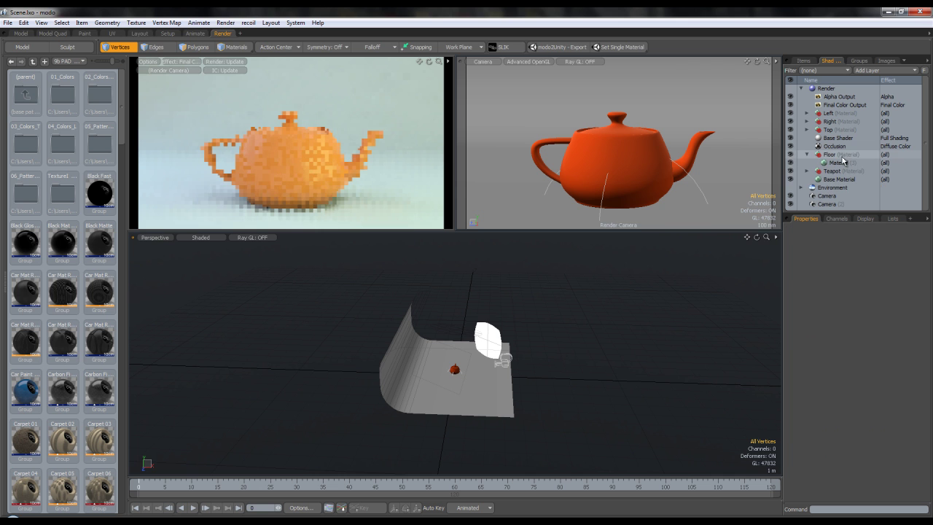
Review the shader visibility settings and the material inside the Top material group
{"action": "left_click", "coordinate": [830, 130]}
{"action": "left_click", "coordinate": [806, 130]}
{"action": "left_click", "coordinate": [837, 138]}
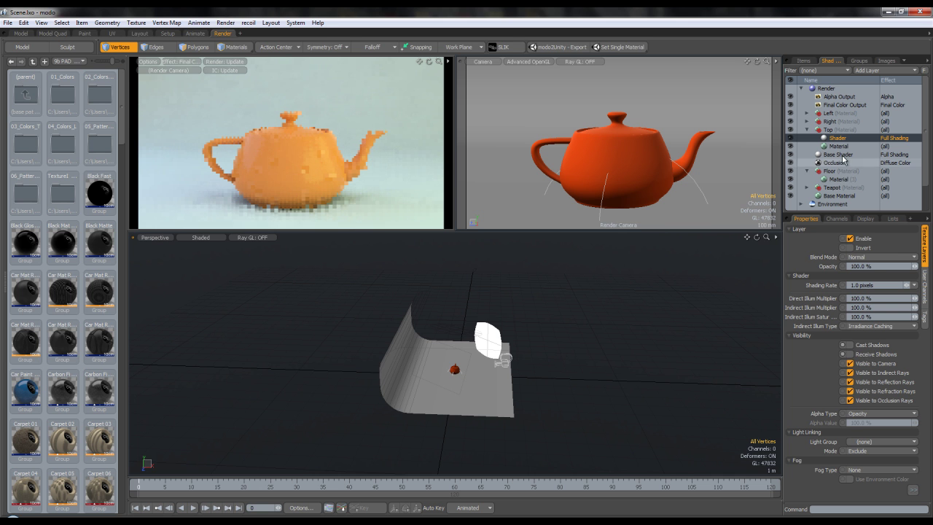
{"action": "left_click", "coordinate": [838, 146]}
{"action": "left_click", "coordinate": [838, 137]}
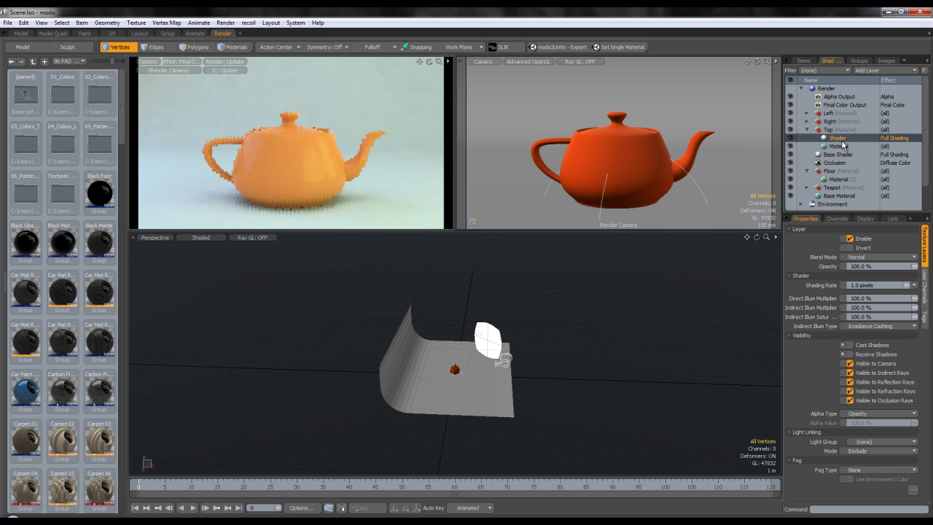
{"action": "left_click", "coordinate": [839, 146]}
{"action": "left_click", "coordinate": [838, 139]}
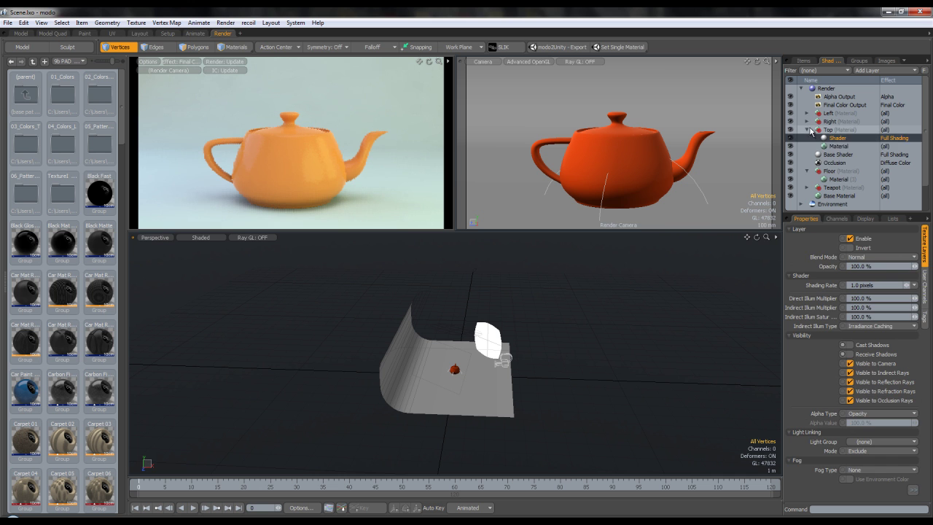
Examine the Left material's luminosity settings and the placement of the light panels around the teapot
{"action": "left_click", "coordinate": [807, 130]}
{"action": "left_click", "coordinate": [807, 121]}
{"action": "left_click", "coordinate": [807, 113]}
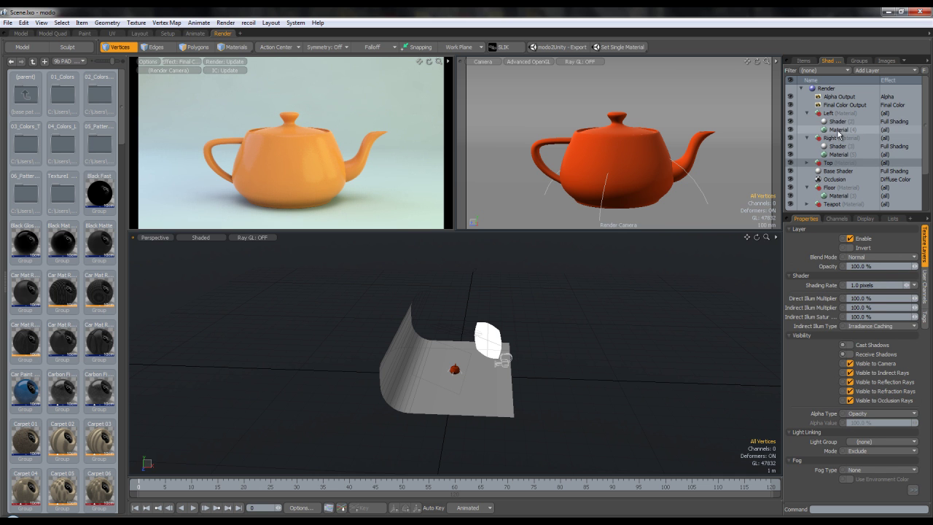
{"action": "left_click", "coordinate": [838, 129]}
{"action": "left_click", "coordinate": [925, 281]}
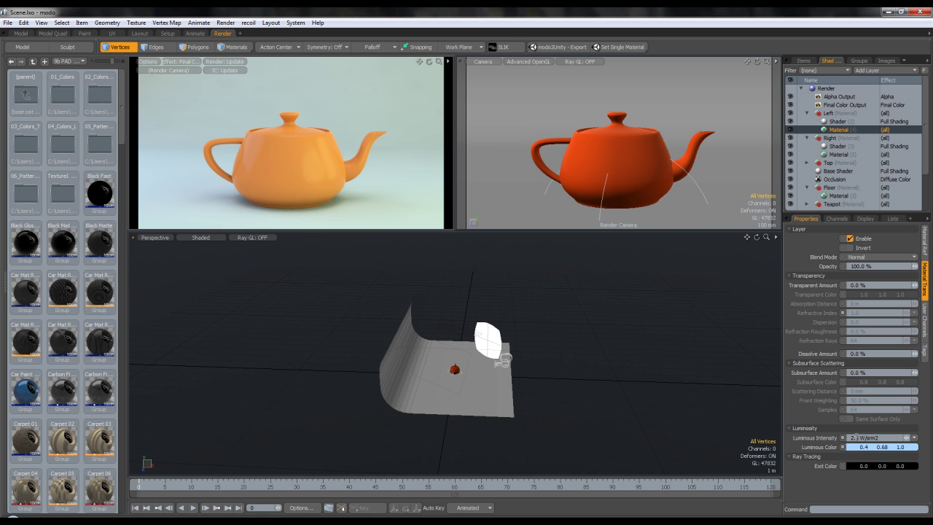
{"action": "left_click", "coordinate": [807, 164]}
{"action": "left_click_drag", "start_coordinate": [502, 336], "coordinate": [508, 355], "text": "alt"}
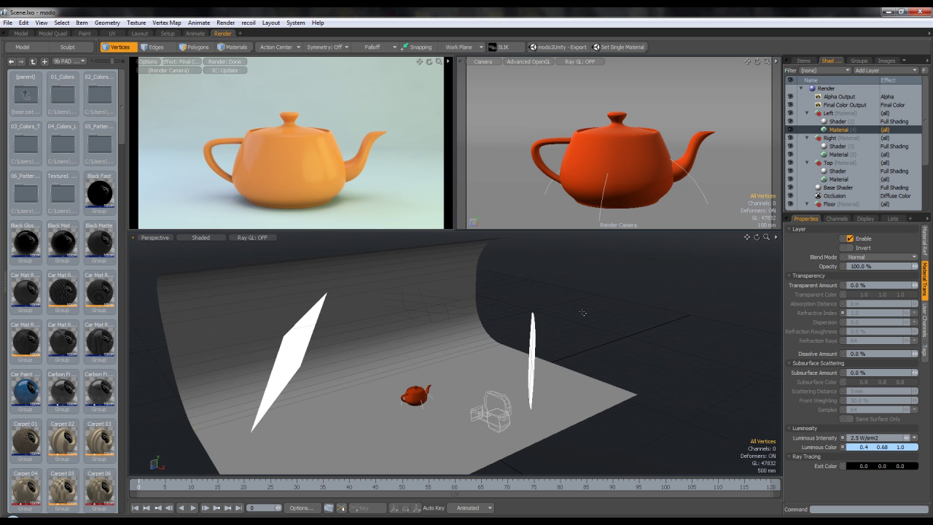
{"action": "mouse_move", "coordinate": [451, 268]}
{"action": "right_mouse_down"}
{"action": "mouse_move", "coordinate": [497, 291]}
{"action": "mouse_move", "coordinate": [456, 259]}
{"action": "right_mouse_up"}
{"action": "left_click_drag", "start_coordinate": [452, 268], "coordinate": [454, 258], "text": "alt"}
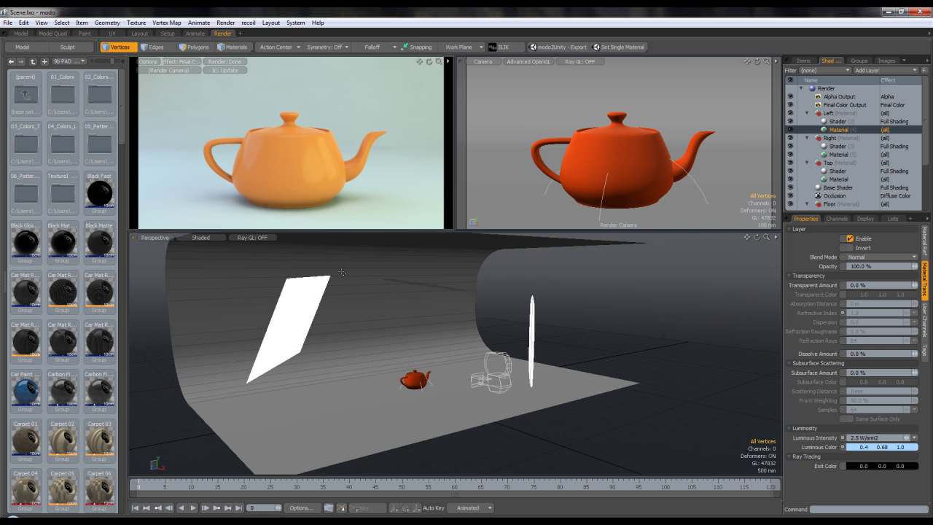
Render the current frame, review the teapot image, and close the render window
{"action": "left_click", "coordinate": [225, 23]}
{"action": "left_click", "coordinate": [271, 56]}
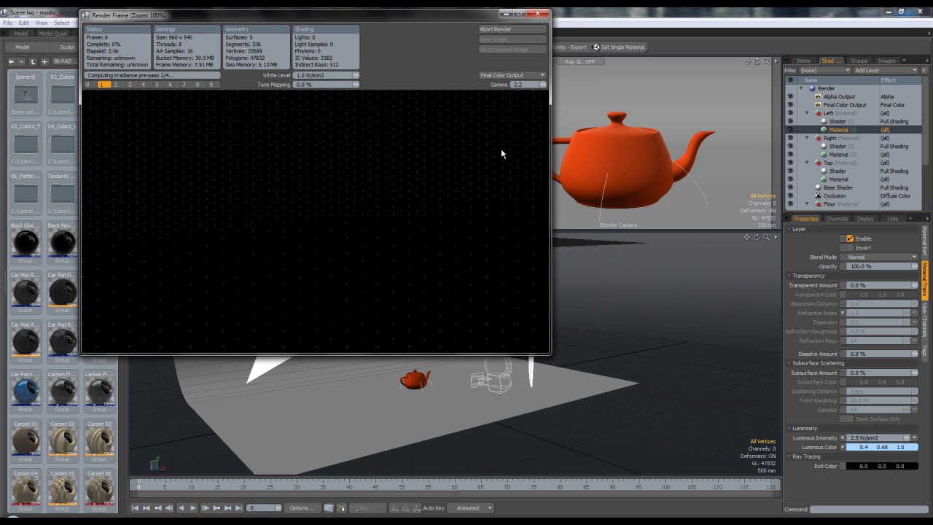
{"action": "left_click_drag", "start_coordinate": [404, 18], "coordinate": [506, 71]}
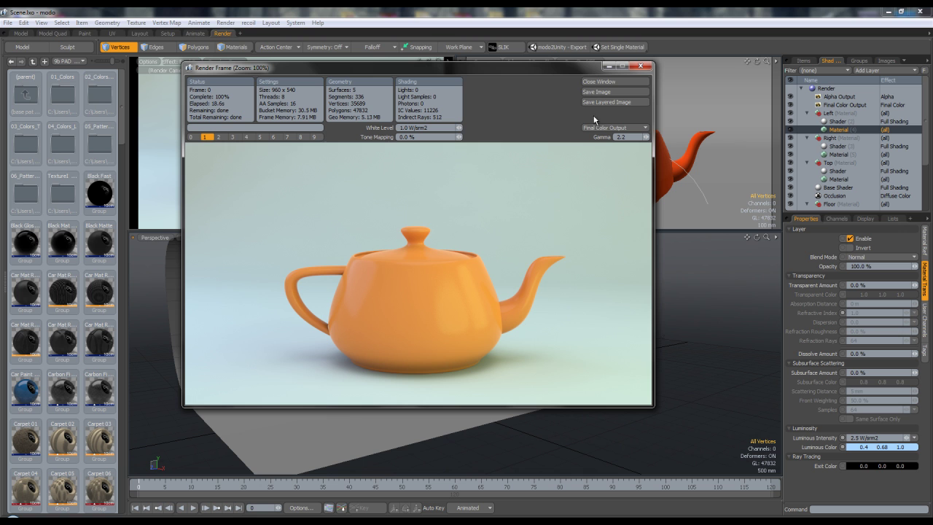
{"action": "left_click", "coordinate": [596, 82]}
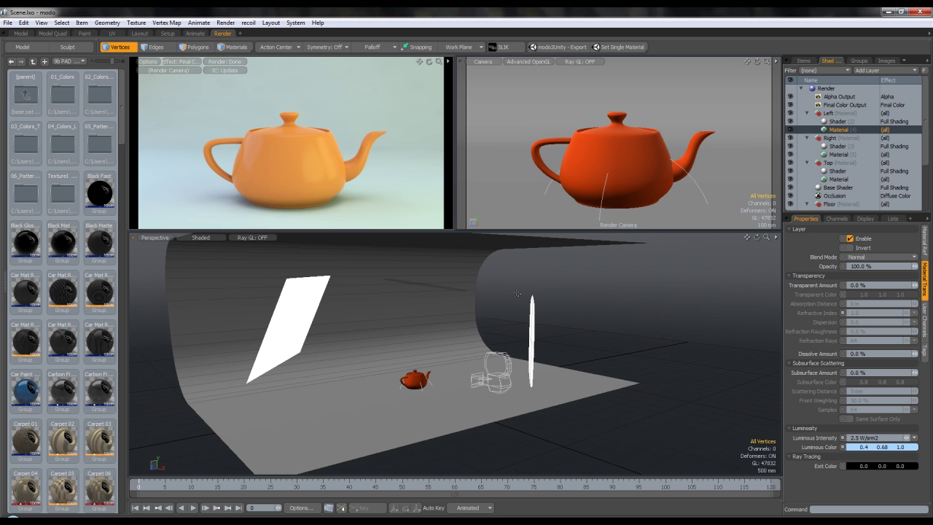
Switch to polygon selection mode with nothing selected and look over the teapot, backdrop and light panels
{"action": "left_click_drag", "start_coordinate": [514, 296], "coordinate": [430, 324], "text": "alt"}
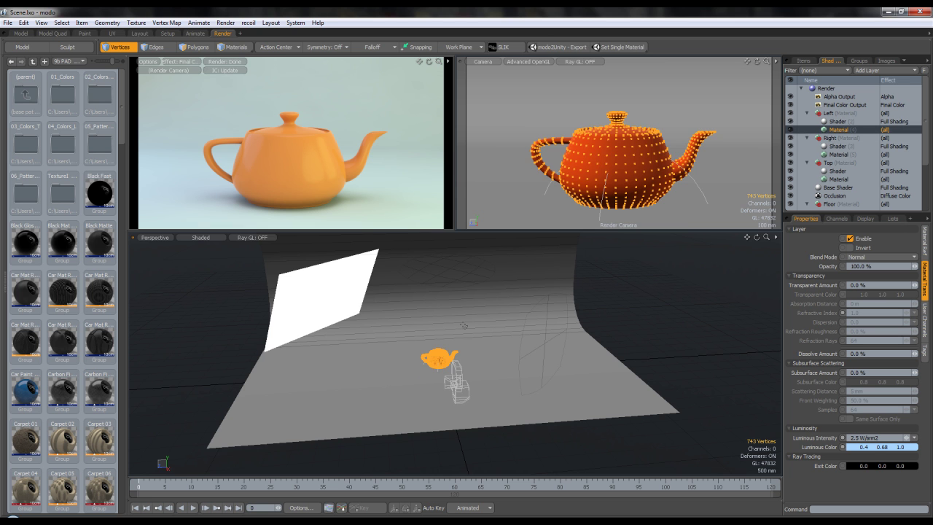
{"action": "left_click", "coordinate": [212, 48]}
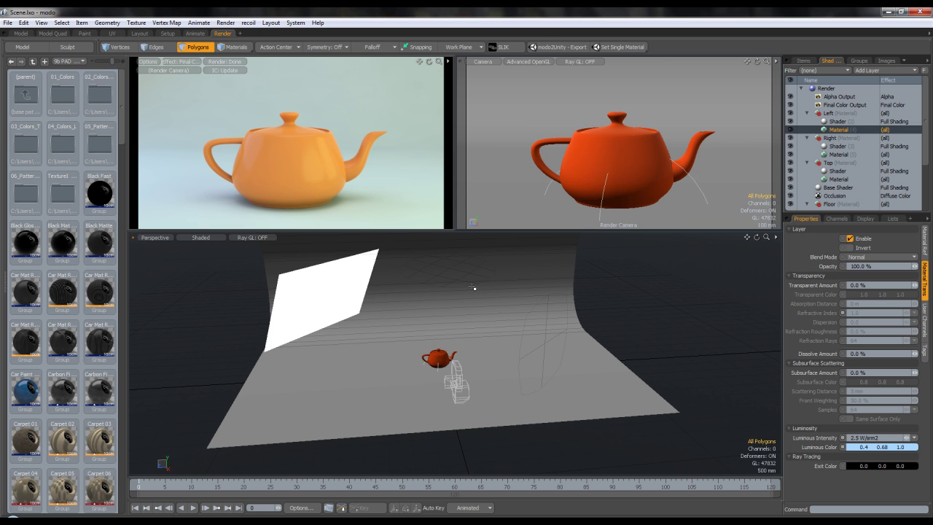
{"action": "mouse_move", "coordinate": [470, 287]}
{"action": "right_mouse_down"}
{"action": "mouse_move", "coordinate": [434, 364]}
{"action": "mouse_move", "coordinate": [467, 334]}
{"action": "right_mouse_up"}
{"action": "left_click", "coordinate": [466, 333]}
{"action": "left_click_drag", "start_coordinate": [492, 235], "coordinate": [534, 279], "text": "alt"}
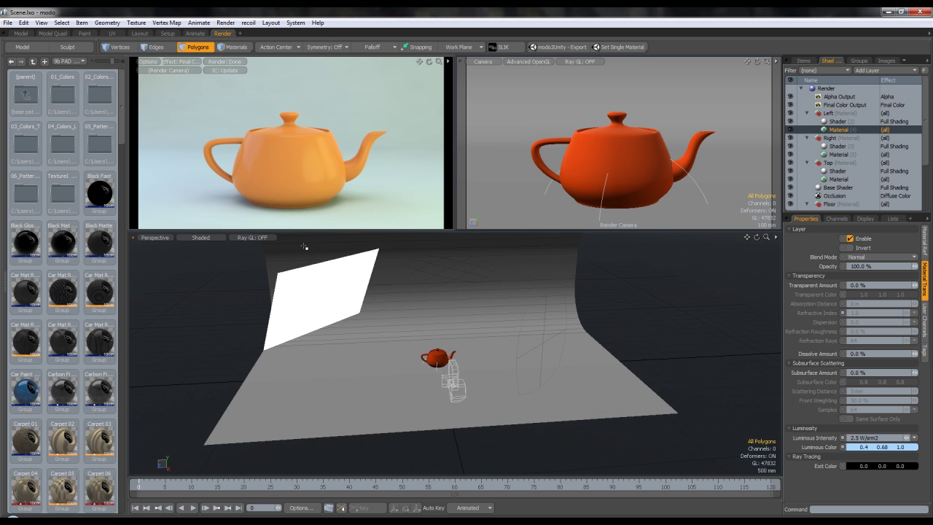
{"action": "scroll", "coordinate": [435, 384], "scroll_direction": "up", "scroll_amount": 4}
{"action": "left_click_drag", "start_coordinate": [464, 372], "coordinate": [435, 362], "text": "alt"}
Compare the settings of the two cameras and check the projection type options of Camera (2), keeping Spherical
{"action": "scroll", "coordinate": [847, 171], "scroll_direction": "down", "scroll_amount": 2}
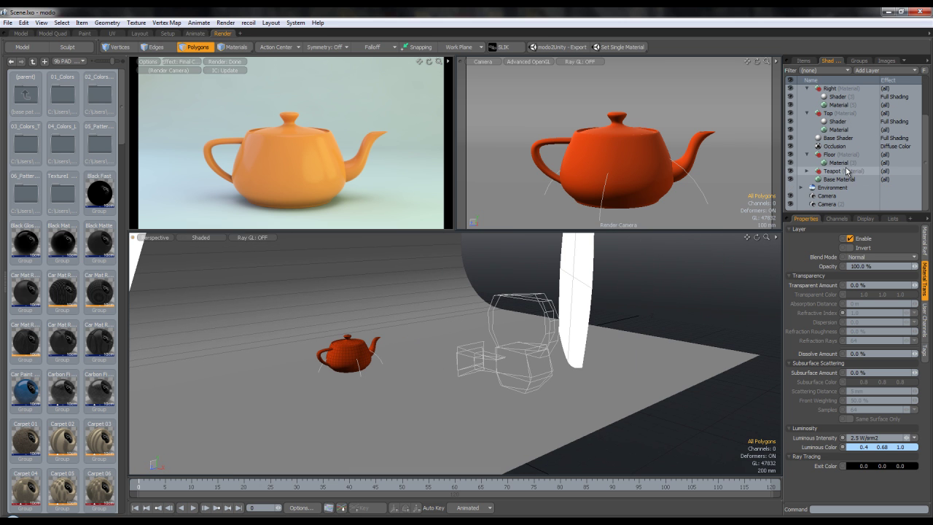
{"action": "left_click", "coordinate": [836, 196]}
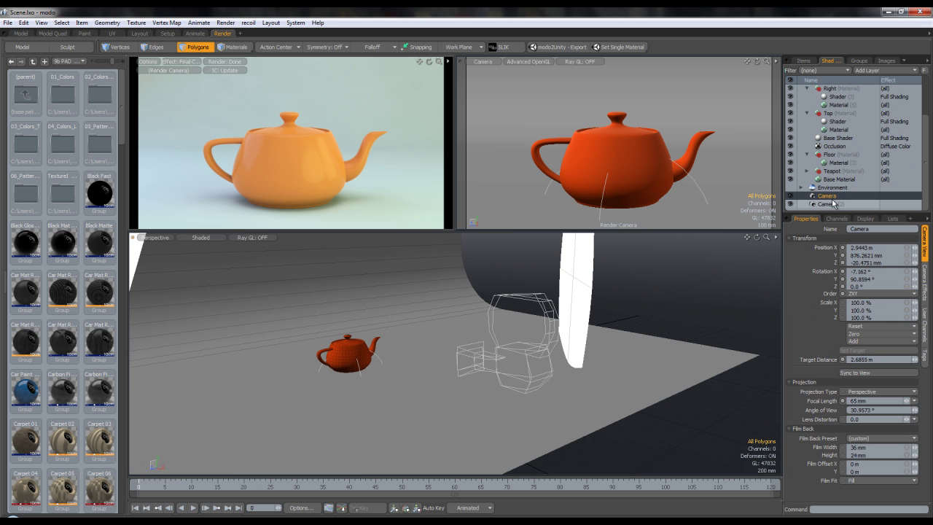
{"action": "left_click", "coordinate": [837, 204]}
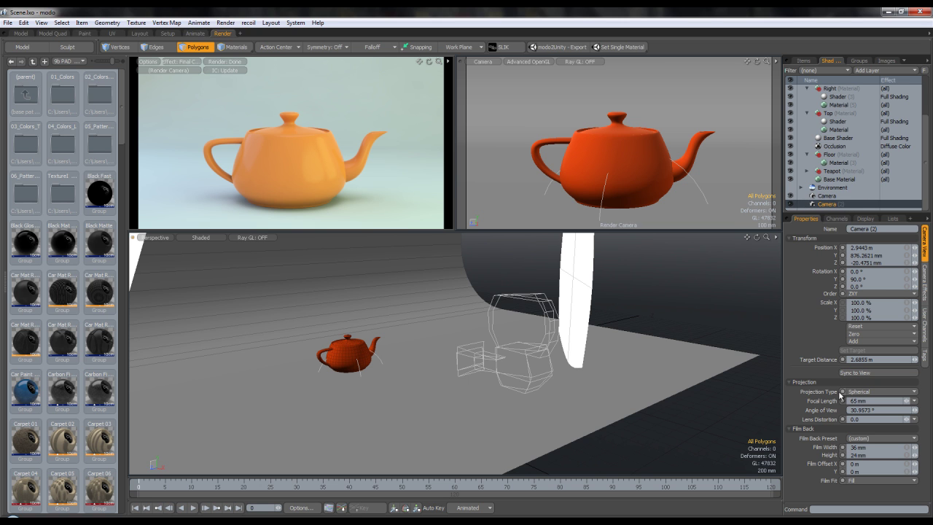
{"action": "left_click", "coordinate": [903, 392]}
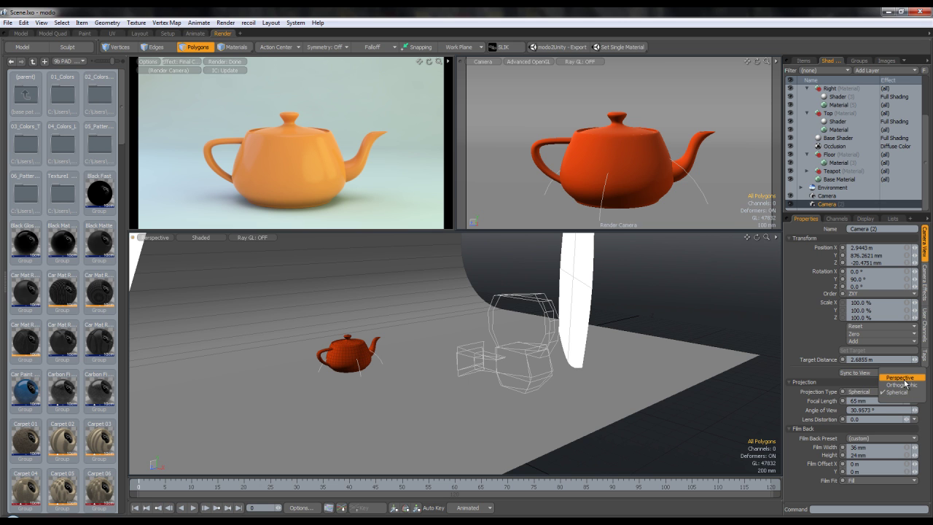
{"action": "left_click", "coordinate": [909, 399]}
{"action": "left_click", "coordinate": [910, 391]}
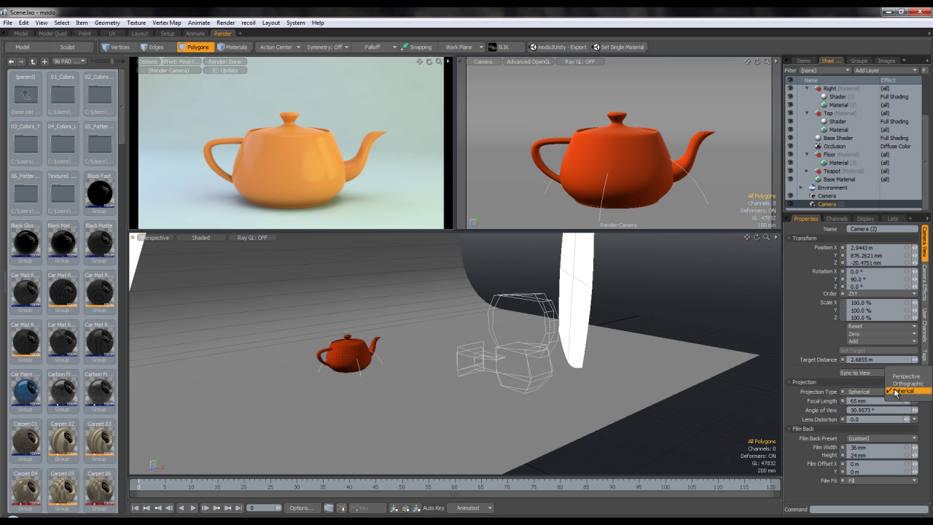
{"action": "left_click", "coordinate": [932, 417]}
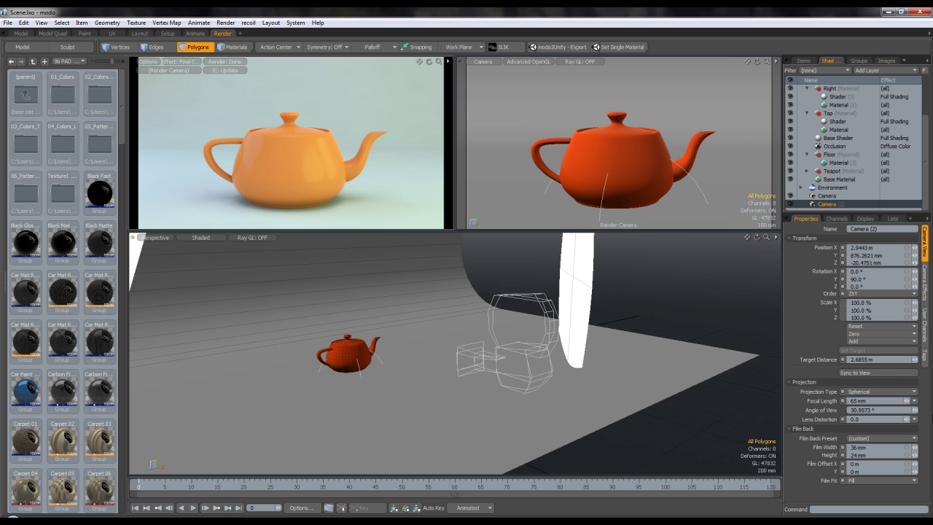
Set the focal length of Camera (2) to 35 mm and compare it with the other camera's settings
{"action": "left_click", "coordinate": [868, 400]}
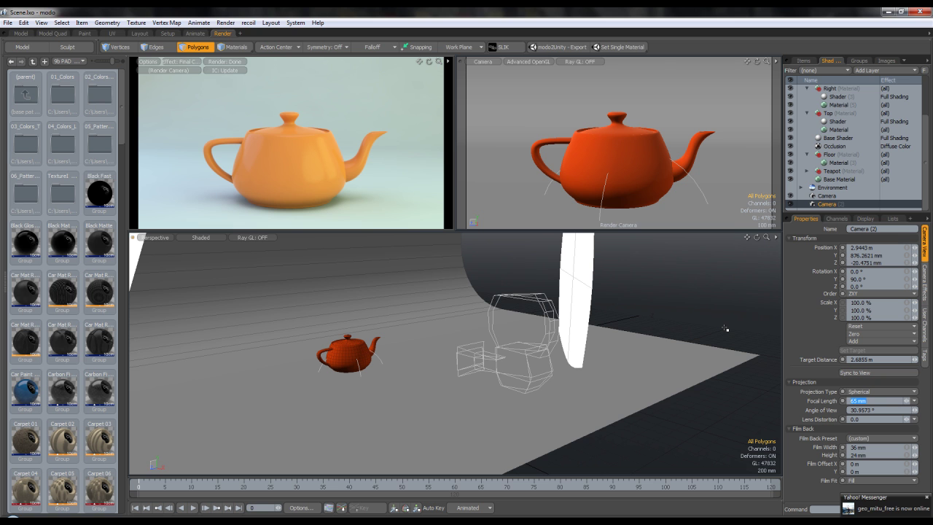
{"action": "type", "text": "35mm"}
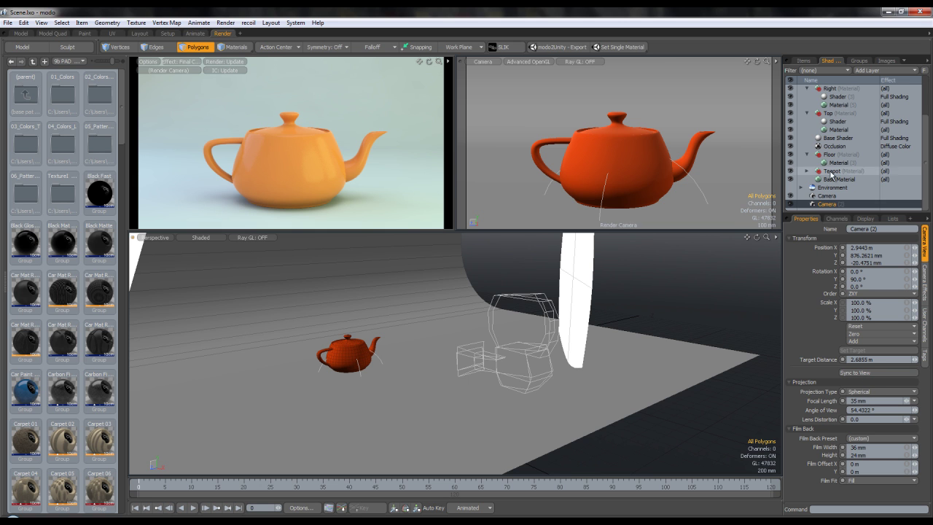
{"action": "left_click", "coordinate": [826, 195]}
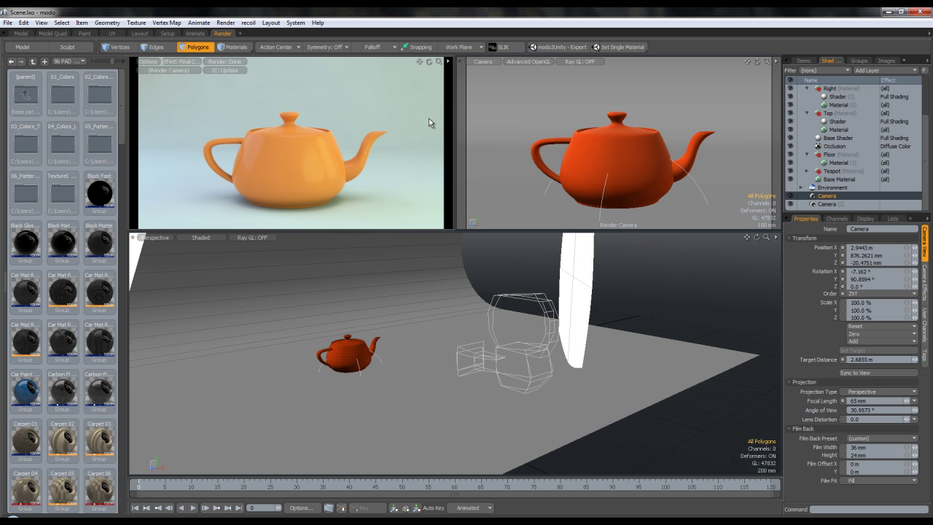
{"action": "left_click", "coordinate": [827, 204]}
{"action": "key", "text": "a"}
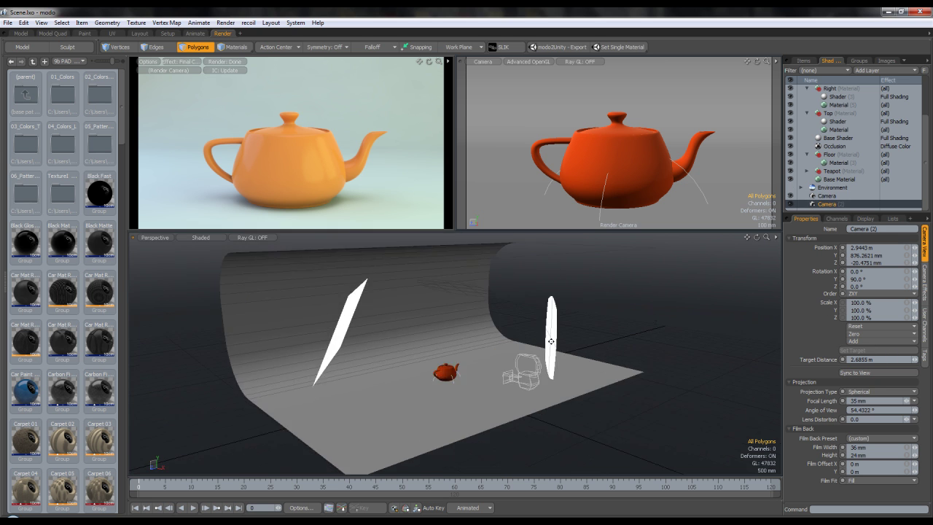
Switch the render preview to Camera (2) and expand the Environment group in the shader tree
{"action": "left_click", "coordinate": [184, 71]}
{"action": "left_click", "coordinate": [175, 81]}
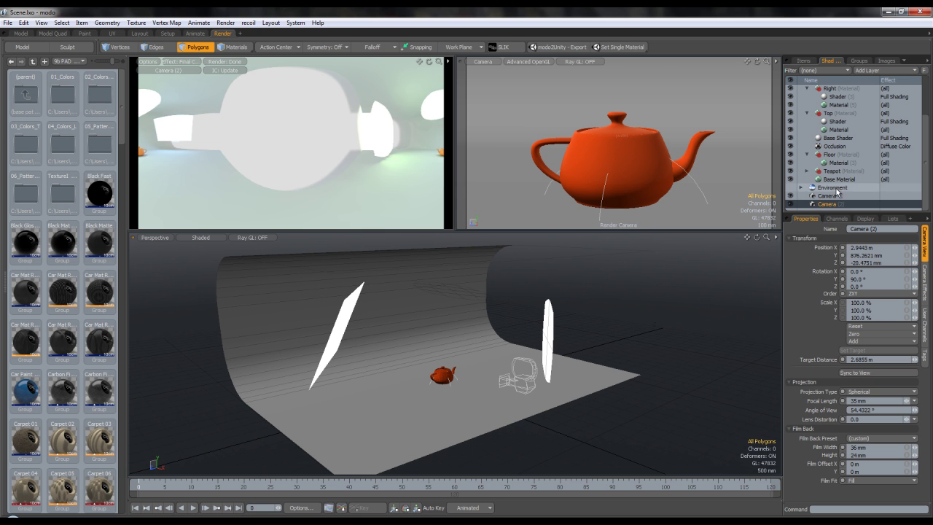
{"action": "left_click", "coordinate": [804, 188]}
{"action": "left_click", "coordinate": [801, 188]}
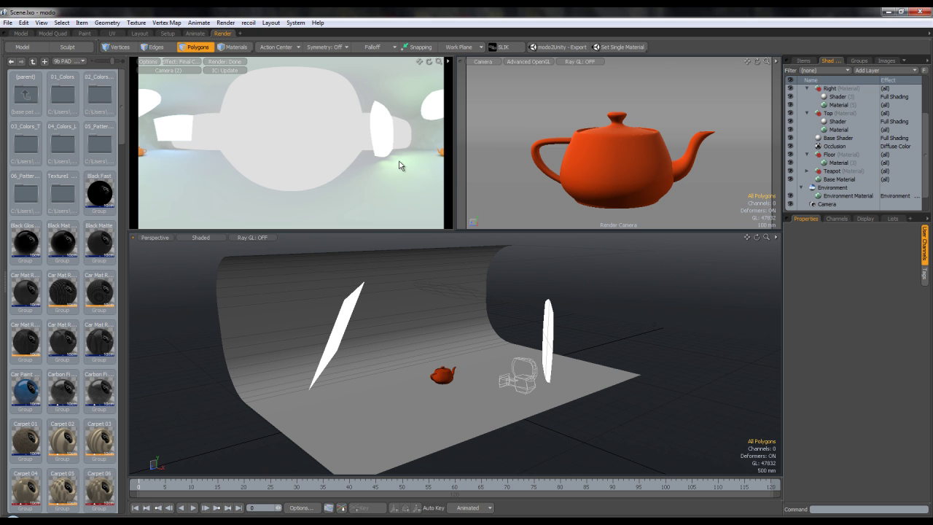
{"action": "left_click_drag", "start_coordinate": [490, 317], "coordinate": [464, 313], "text": "alt"}
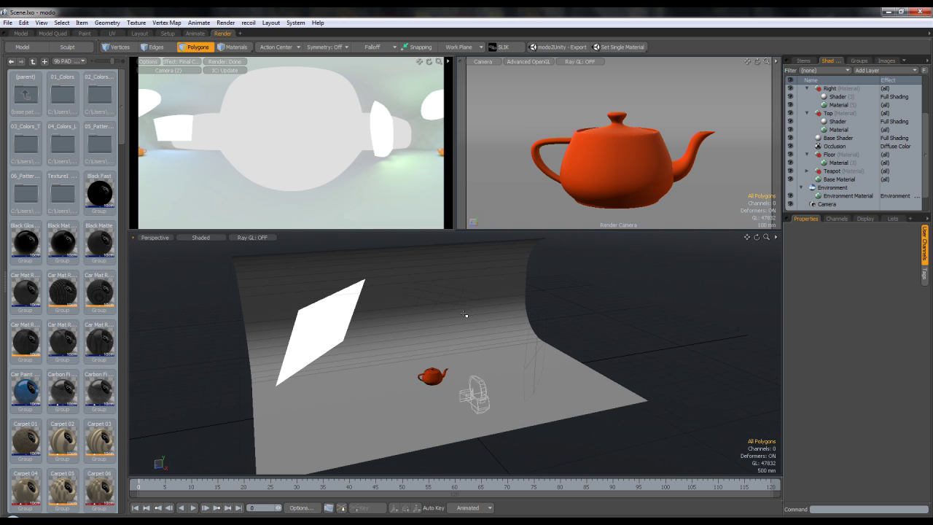
{"action": "scroll", "coordinate": [875, 166], "scroll_direction": "down", "scroll_amount": 1}
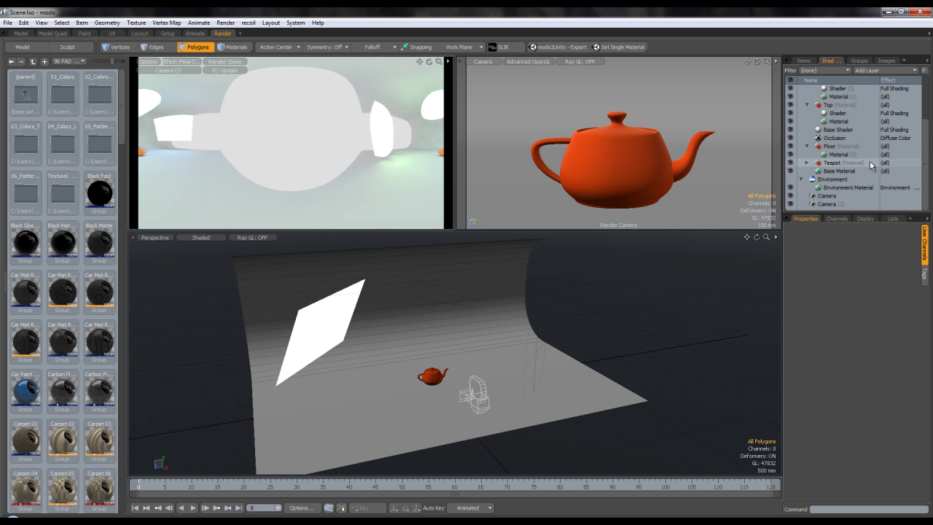
{"action": "scroll", "coordinate": [849, 140], "scroll_direction": "up", "scroll_amount": 2}
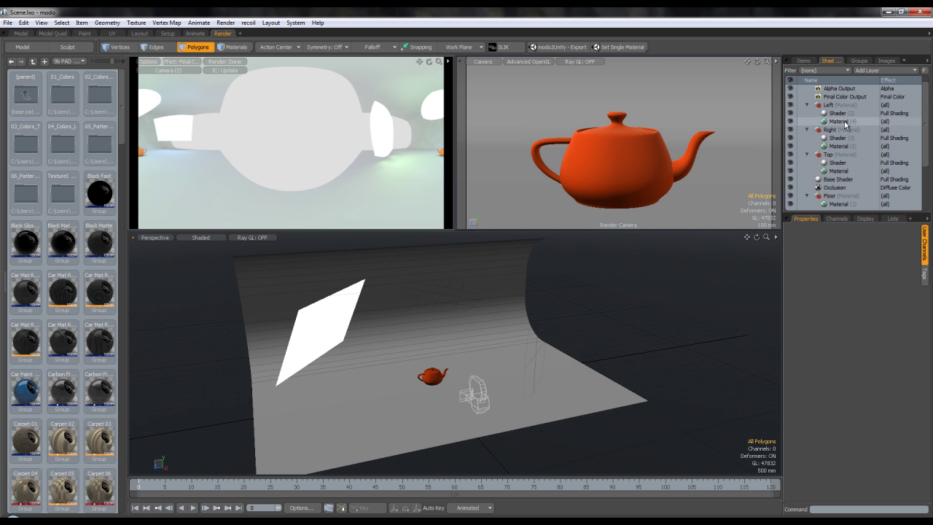
Set the saturation of the Left material's luminous color to 0.2 and preview the teapot through the first camera
{"action": "left_click", "coordinate": [845, 122]}
{"action": "left_click", "coordinate": [926, 248]}
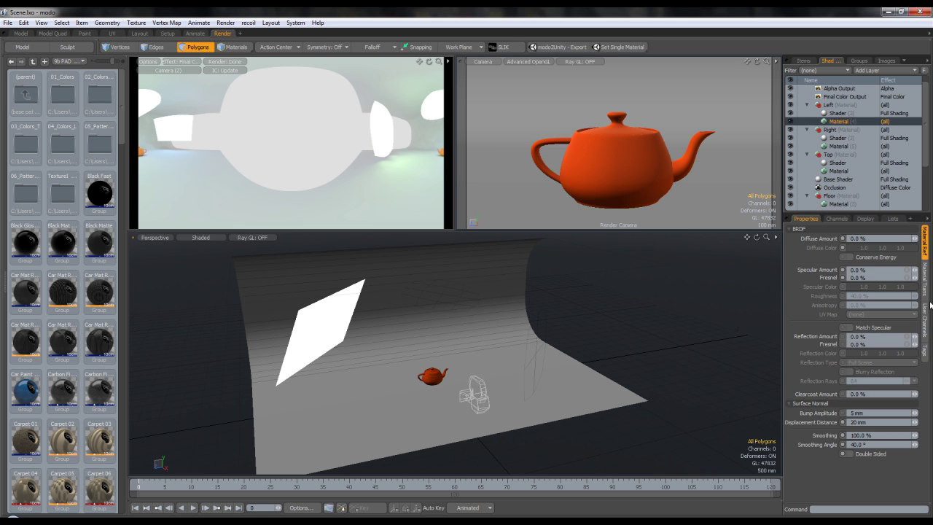
{"action": "left_click", "coordinate": [926, 281]}
{"action": "left_click", "coordinate": [876, 448]}
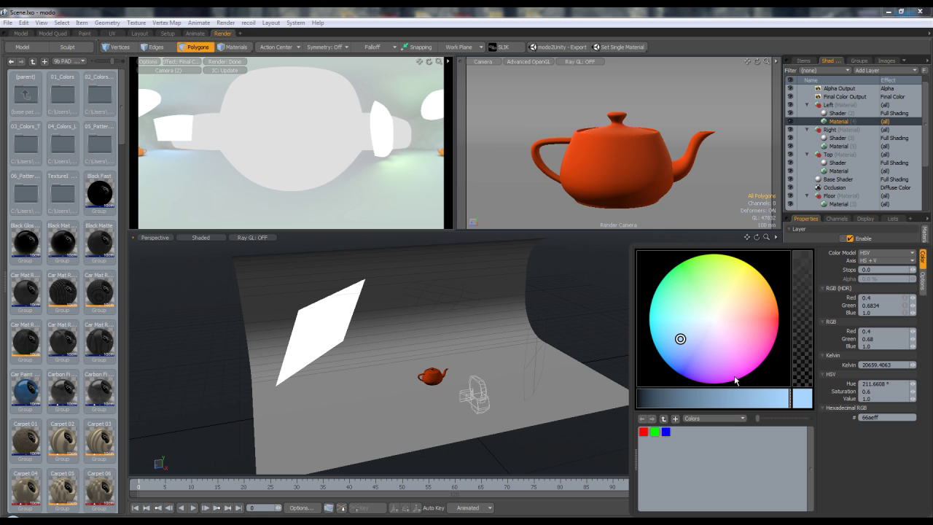
{"action": "type", "text": "2"}
{"action": "key", "text": "Return"}
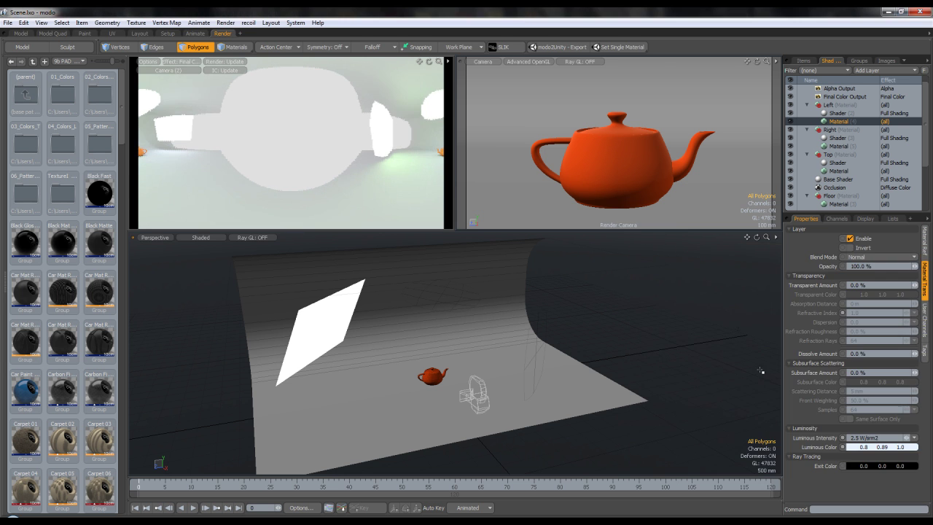
{"action": "left_click", "coordinate": [172, 71]}
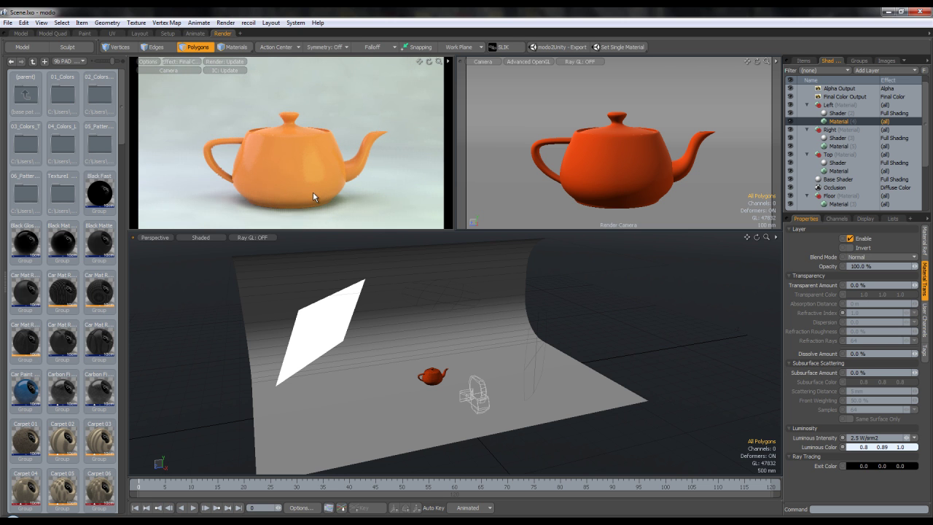
Restore the Left material's luminous color saturation to 0.6 and return the render preview to Camera (2)
{"action": "left_click", "coordinate": [866, 447]}
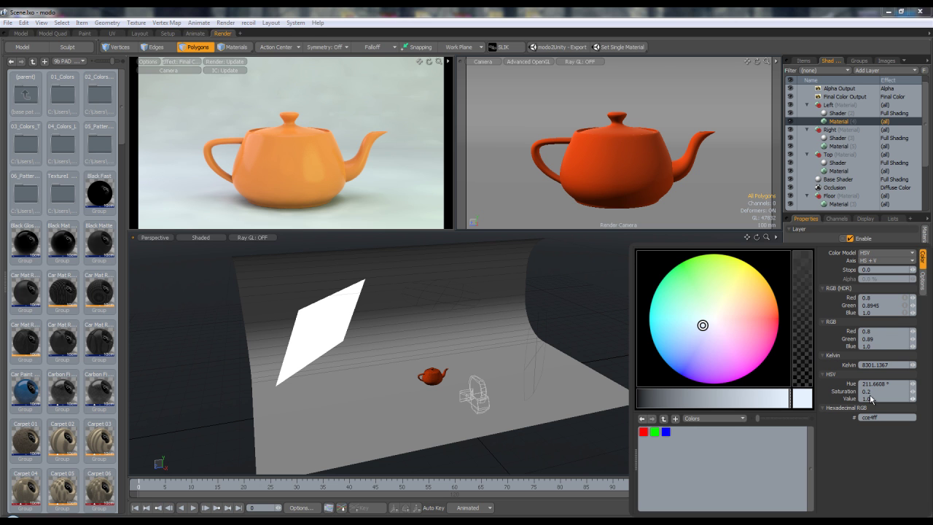
{"action": "type", "text": ".6"}
{"action": "key", "text": "Return"}
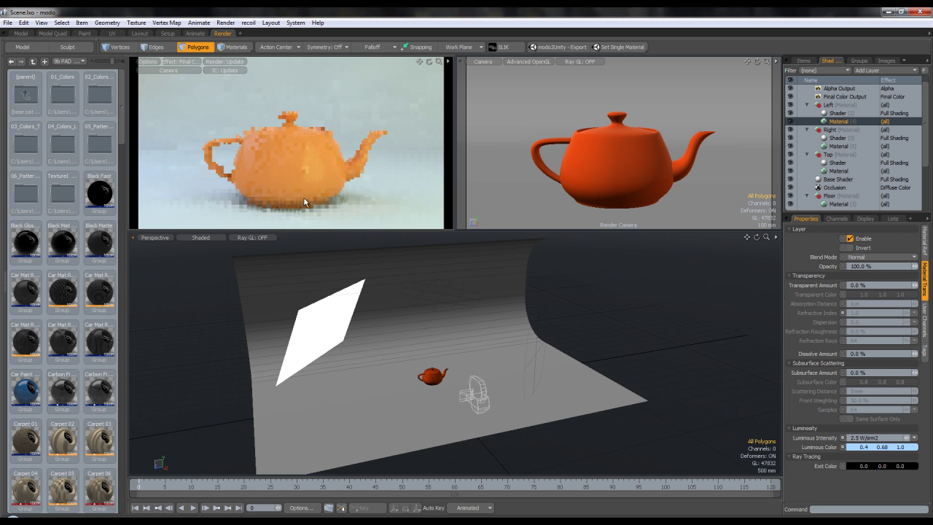
{"action": "left_click", "coordinate": [175, 73]}
{"action": "left_click", "coordinate": [163, 85]}
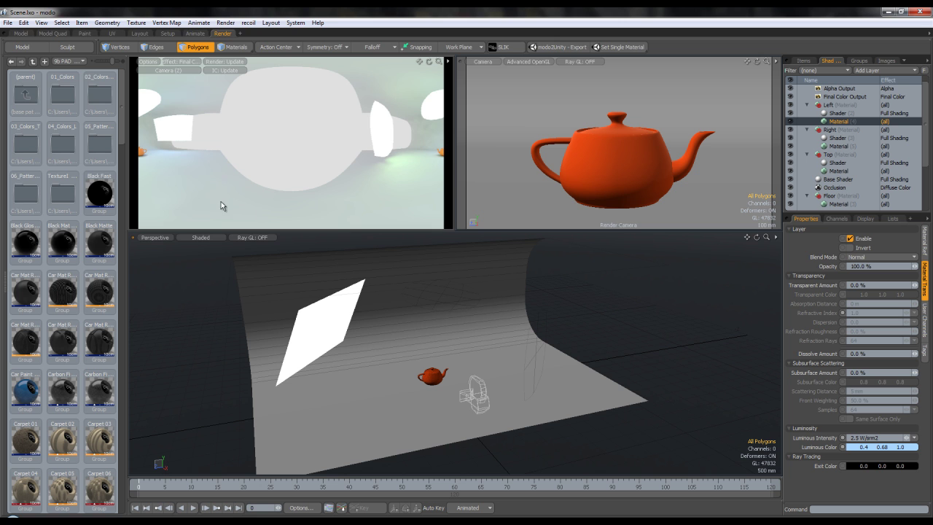
Hide the Cube and Teapot items so that only the light panels remain in the scene
{"action": "left_click", "coordinate": [803, 61]}
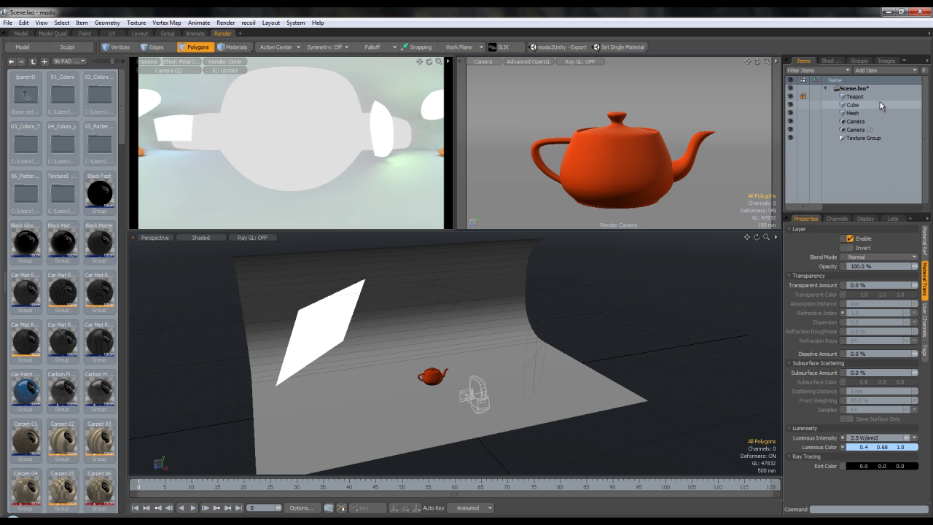
{"action": "left_click", "coordinate": [789, 104]}
{"action": "left_click", "coordinate": [790, 96]}
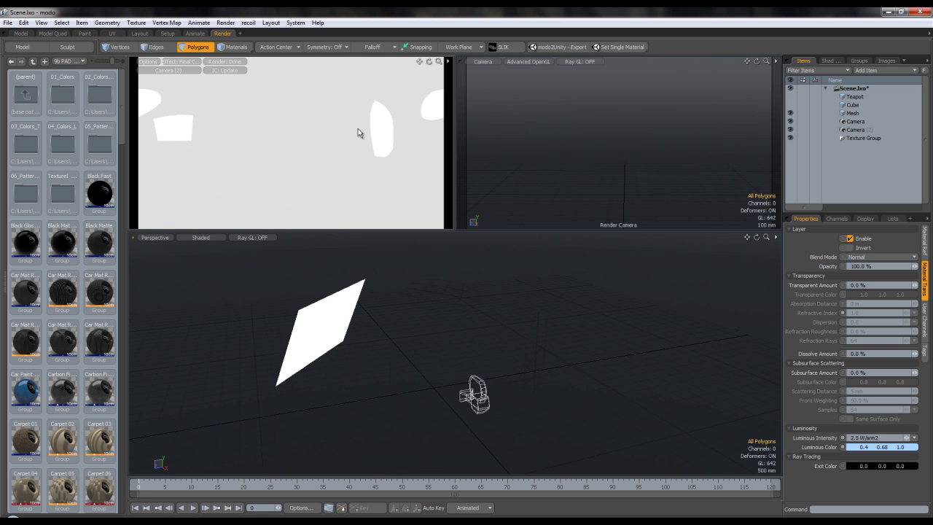
Set the render frame size to 1500 pixels wide and 750 pixels high
{"action": "left_click", "coordinate": [829, 60]}
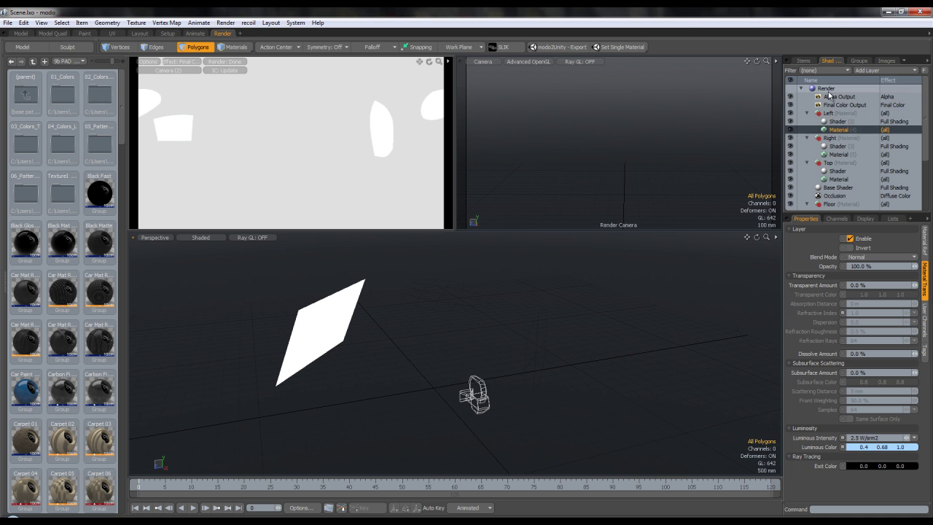
{"action": "left_click", "coordinate": [830, 88]}
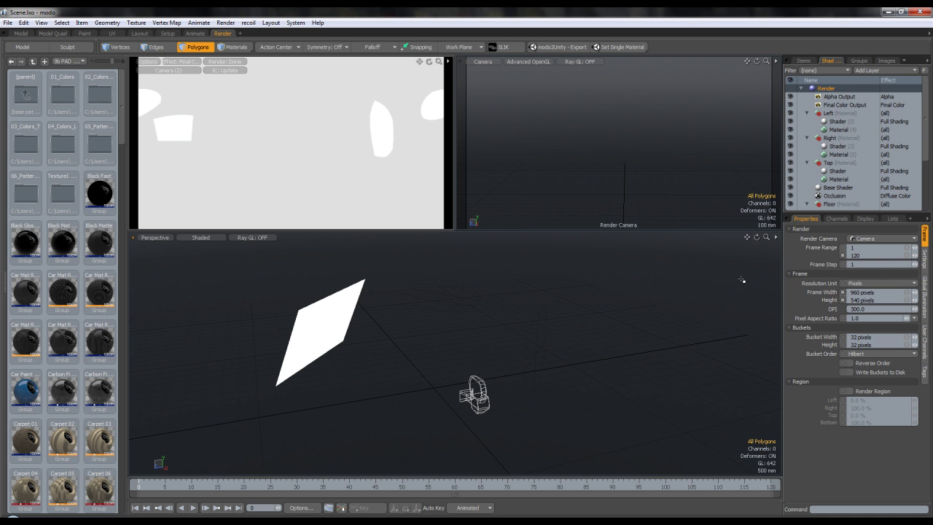
{"action": "left_click", "coordinate": [879, 292]}
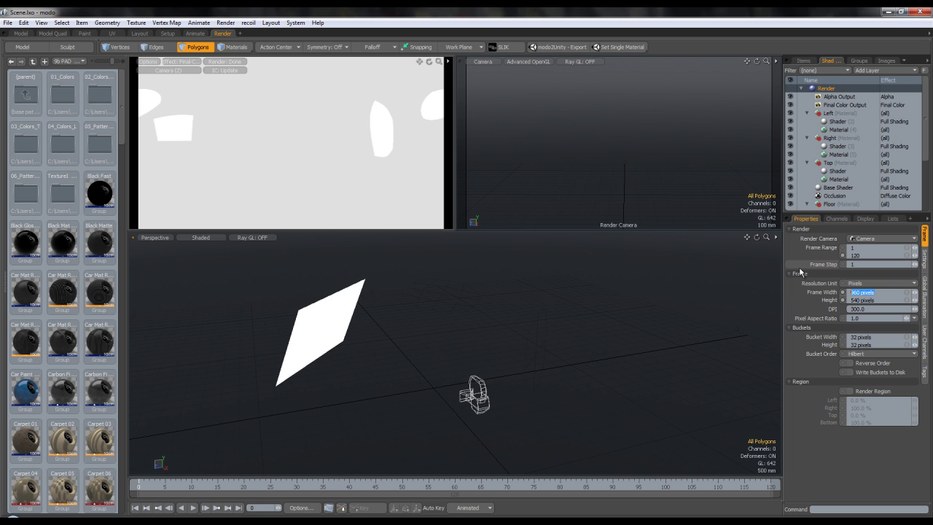
{"action": "type", "text": "14"}
{"action": "type", "text": "00"}
{"action": "key", "text": "Return"}
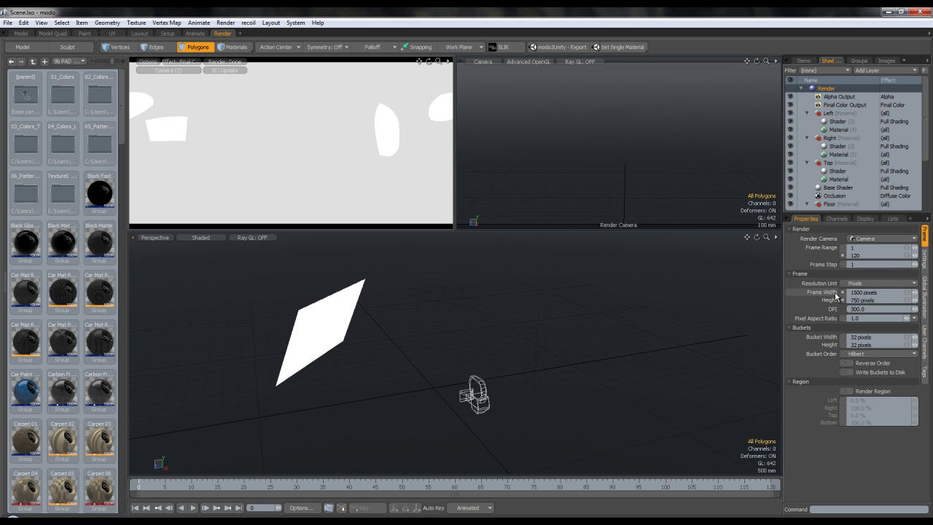
Set the render camera to Camera (2)
{"action": "scroll", "coordinate": [848, 188], "scroll_direction": "down", "scroll_amount": 2}
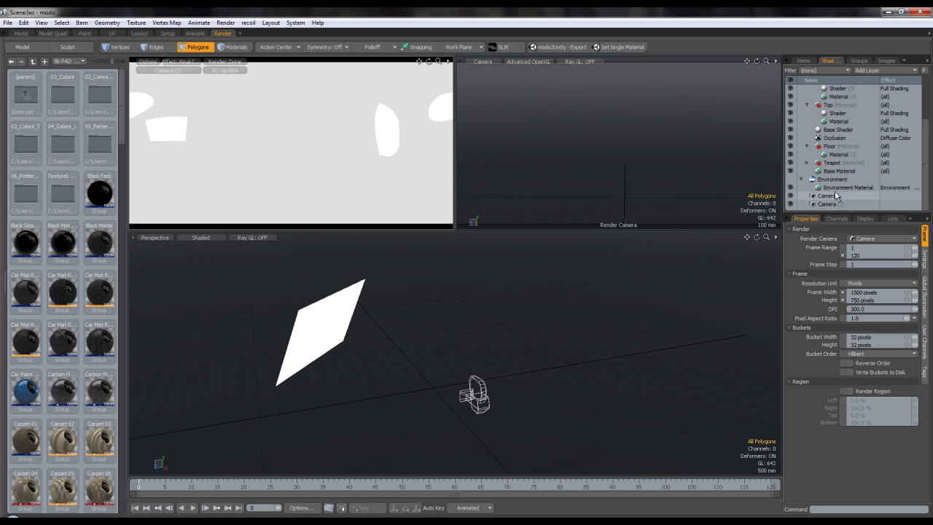
{"action": "scroll", "coordinate": [843, 167], "scroll_direction": "up", "scroll_amount": 2}
{"action": "scroll", "coordinate": [841, 163], "scroll_direction": "up", "scroll_amount": 1}
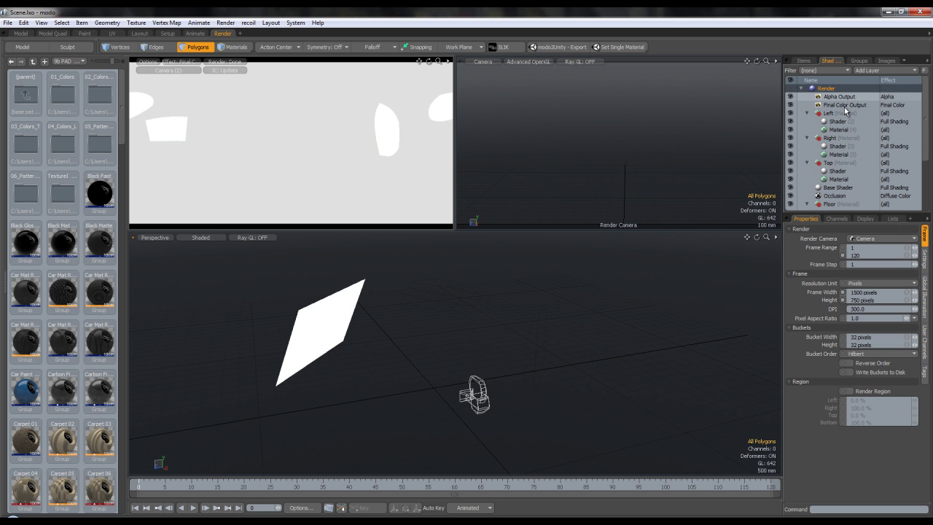
{"action": "left_click", "coordinate": [908, 239]}
{"action": "left_click", "coordinate": [907, 248]}
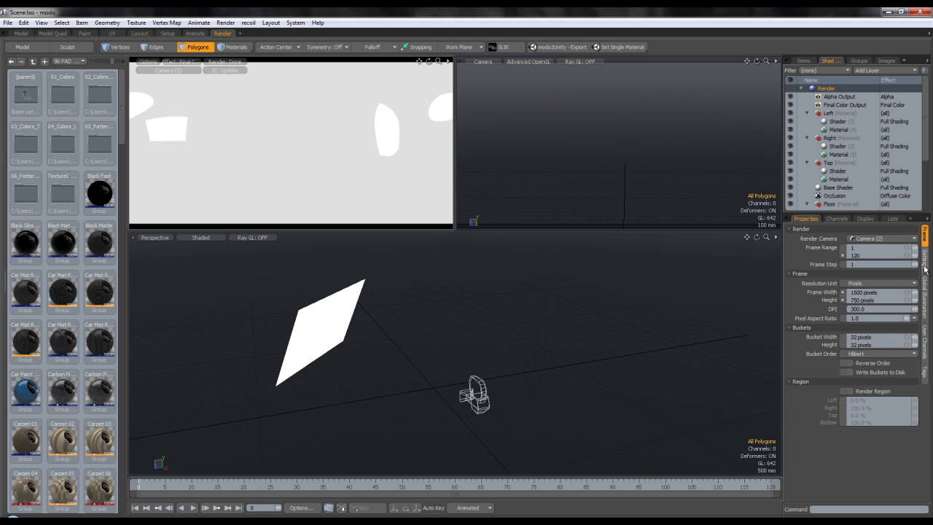
Check the render antialiasing options, keeping 16 Samples/Pixel
{"action": "left_click", "coordinate": [924, 261]}
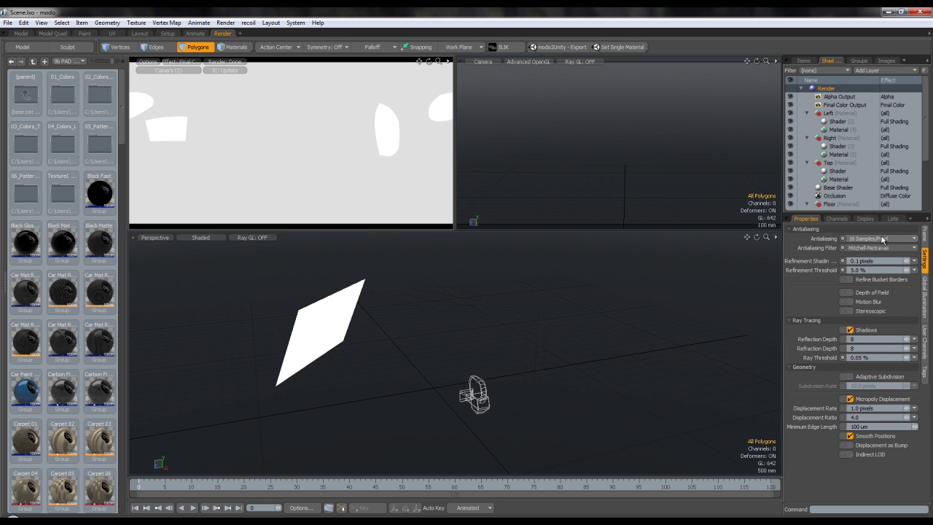
{"action": "left_click", "coordinate": [859, 240]}
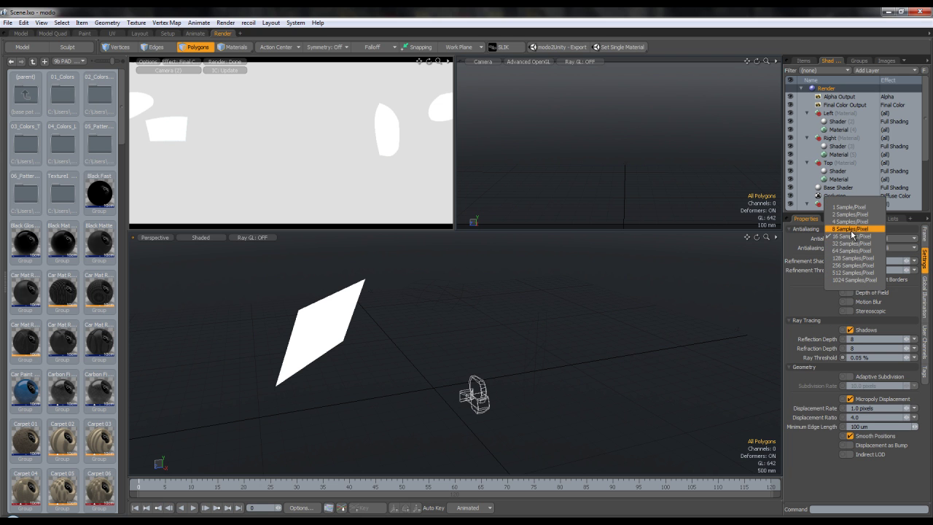
{"action": "left_click", "coordinate": [906, 239]}
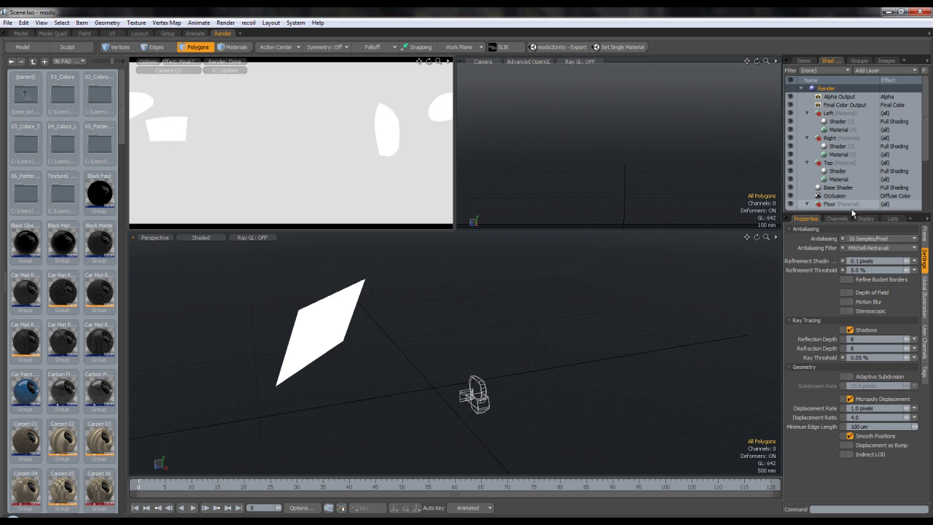
{"action": "scroll", "coordinate": [849, 182], "scroll_direction": "down", "scroll_amount": 1}
{"action": "scroll", "coordinate": [839, 172], "scroll_direction": "up", "scroll_amount": 1}
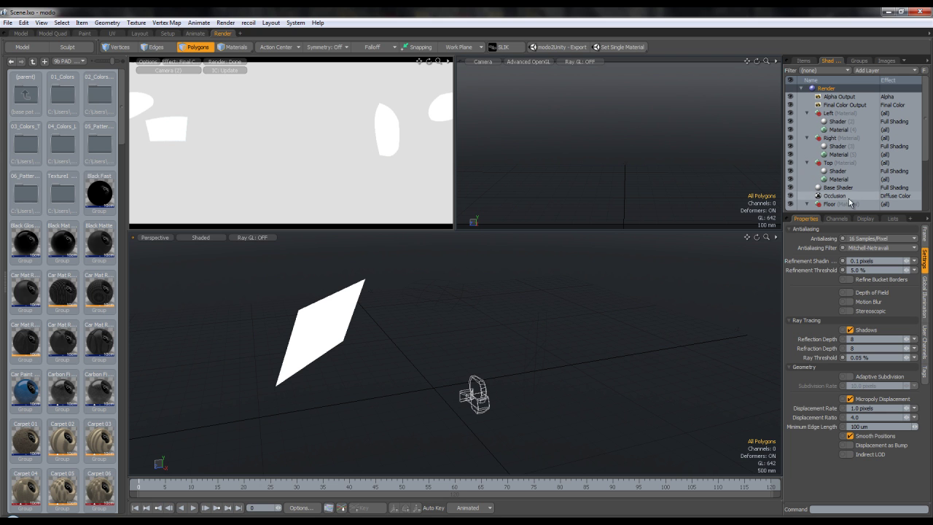
Render the current frame, review the spherical image of the light panels, and close the render window
{"action": "left_click", "coordinate": [225, 23]}
{"action": "left_click", "coordinate": [239, 34]}
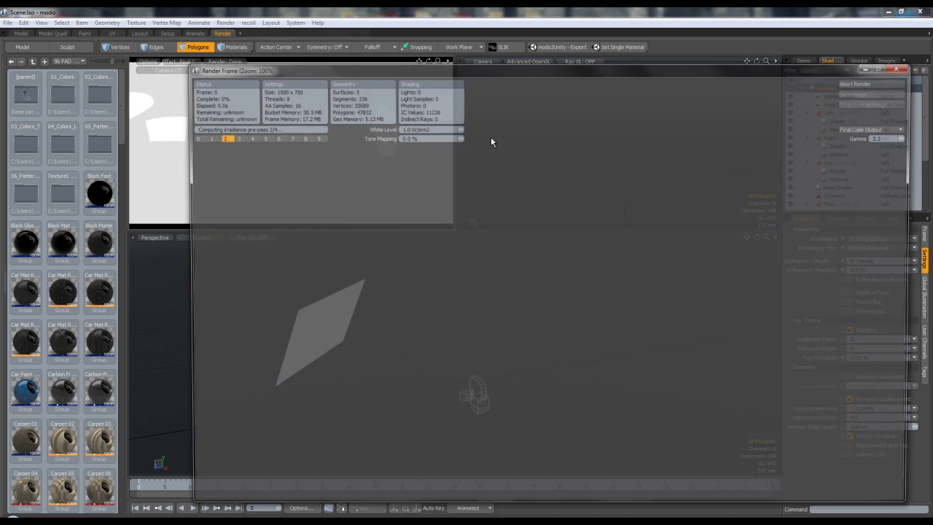
{"action": "left_click_drag", "start_coordinate": [544, 68], "coordinate": [473, 33]}
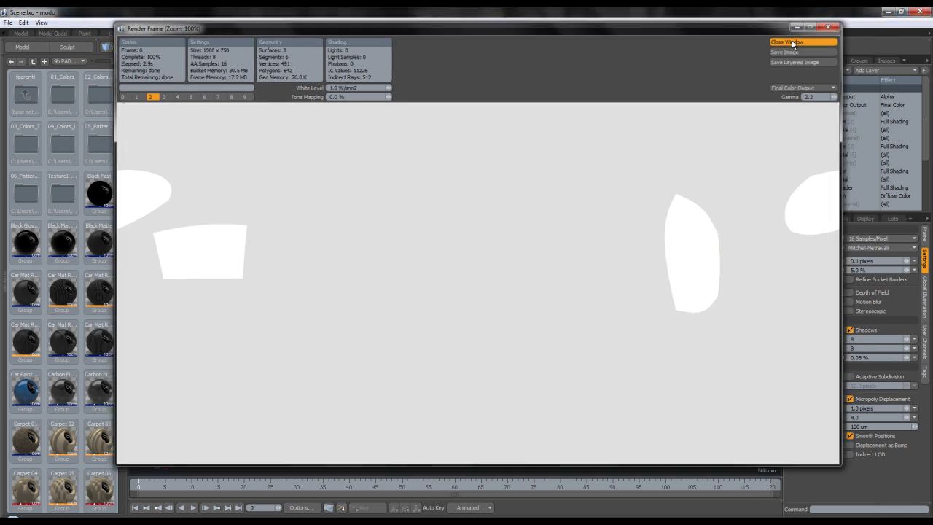
{"action": "left_click", "coordinate": [787, 40]}
Set the gamma of the Final Color Output to 1.0 and render the frame again
{"action": "left_click", "coordinate": [845, 105]}
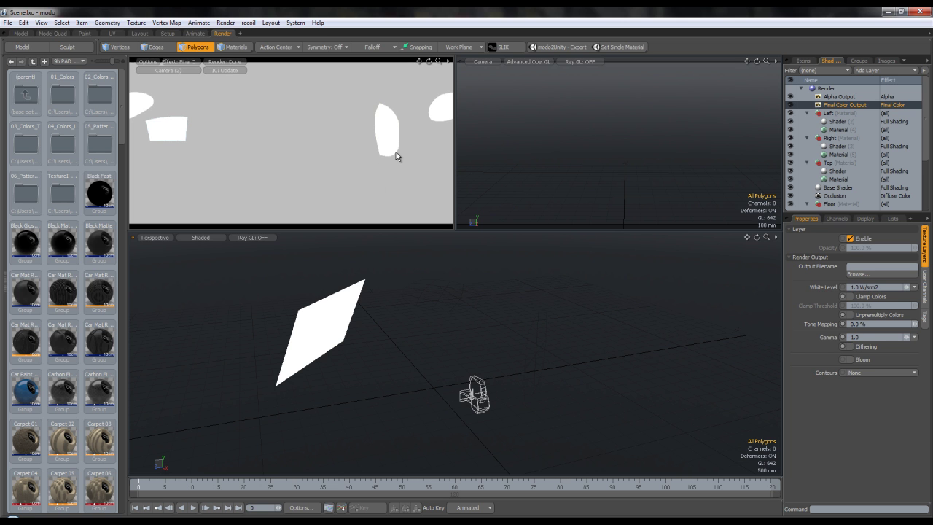
{"action": "left_click", "coordinate": [225, 23]}
{"action": "left_click", "coordinate": [238, 32]}
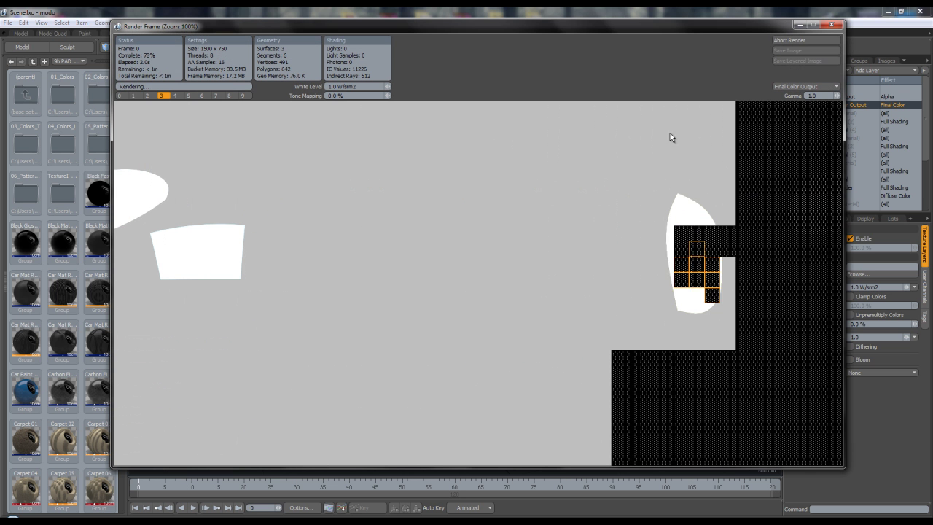
Save the render as Radiance HDR file HDRI in the Results folder, overwriting the existing file, and close the render window
{"action": "left_click", "coordinate": [787, 51]}
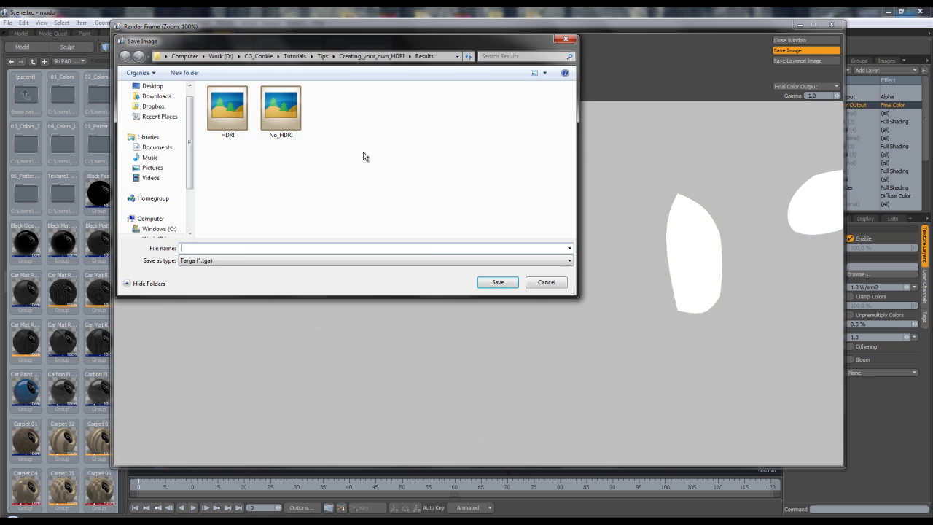
{"action": "left_click", "coordinate": [236, 261]}
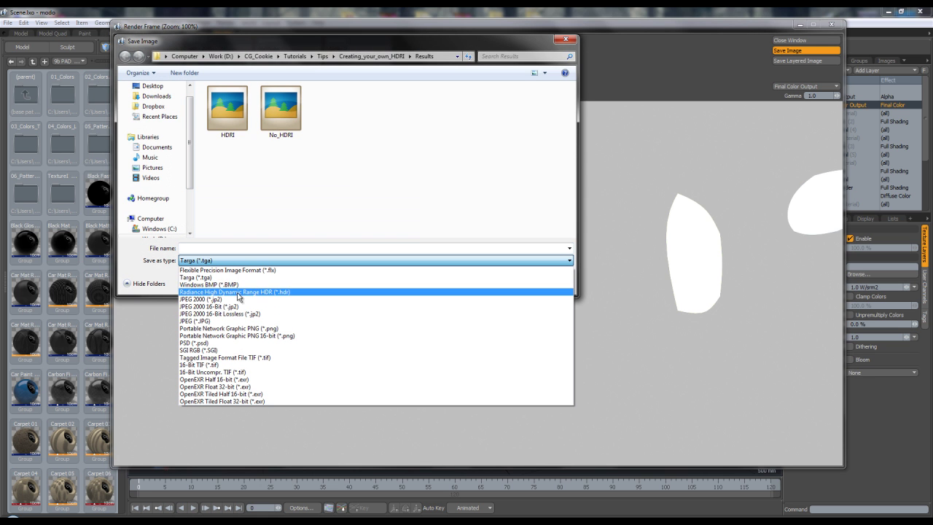
{"action": "left_click", "coordinate": [277, 292]}
{"action": "left_click", "coordinate": [228, 110]}
{"action": "left_click", "coordinate": [497, 282]}
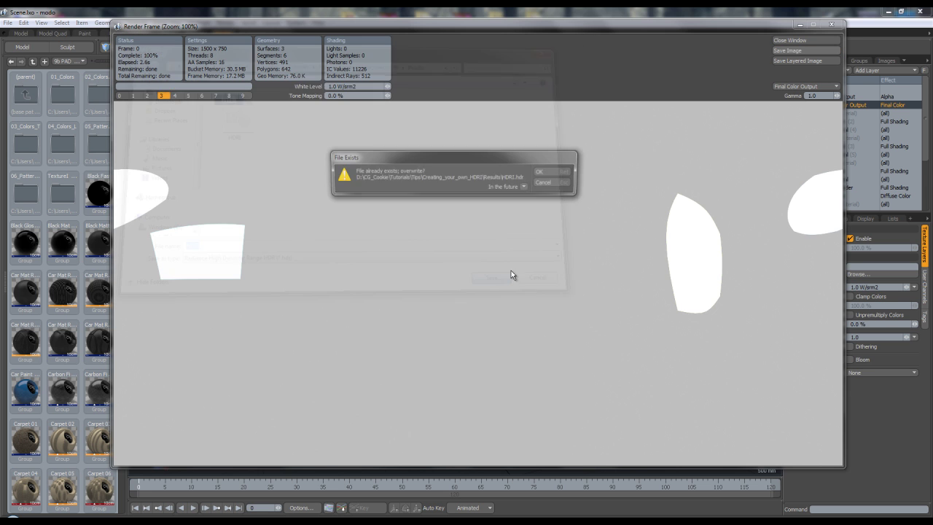
{"action": "left_click", "coordinate": [567, 174]}
{"action": "left_click", "coordinate": [794, 42]}
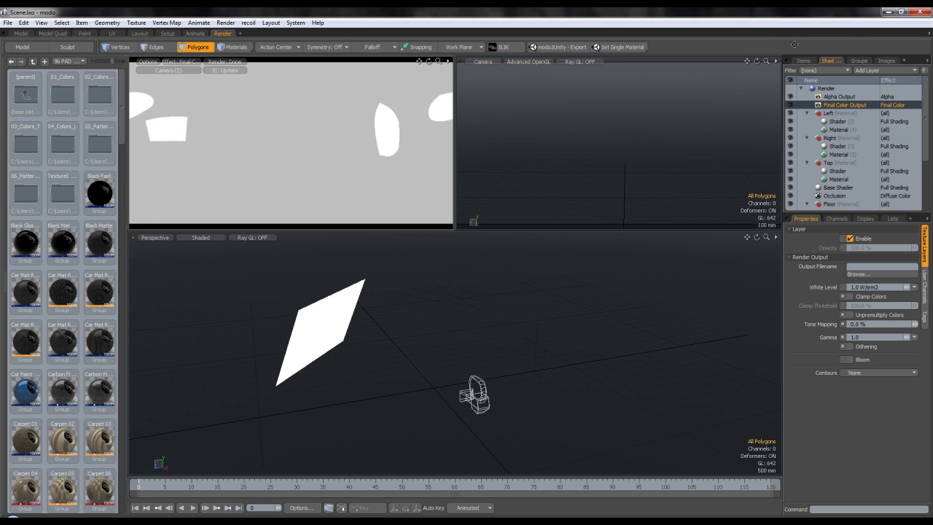
Switch to the file explorer, open the Results folder, and open the HDRI.hdr image in Photoshop
{"action": "left_click", "coordinate": [397, 520]}
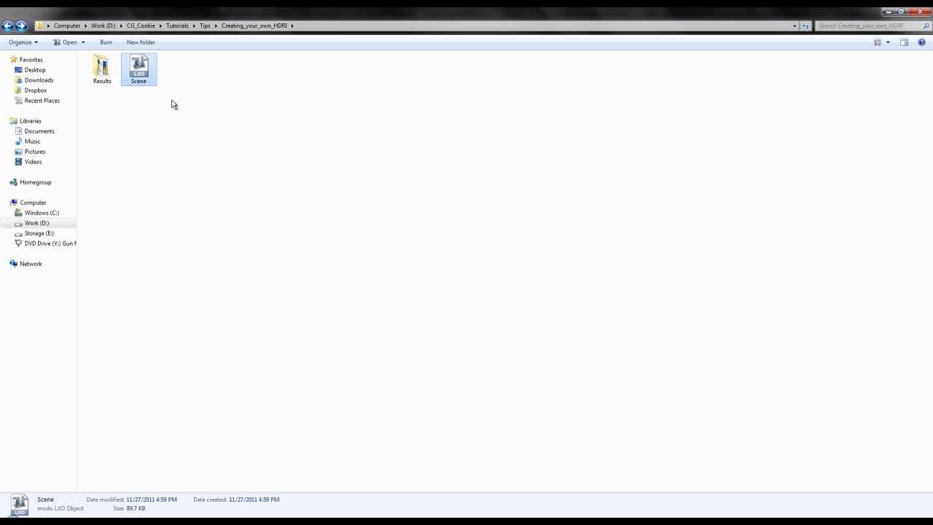
{"action": "left_click", "coordinate": [171, 101]}
{"action": "double_click", "coordinate": [105, 84]}
{"action": "left_click_drag", "start_coordinate": [115, 89], "coordinate": [395, 299]}
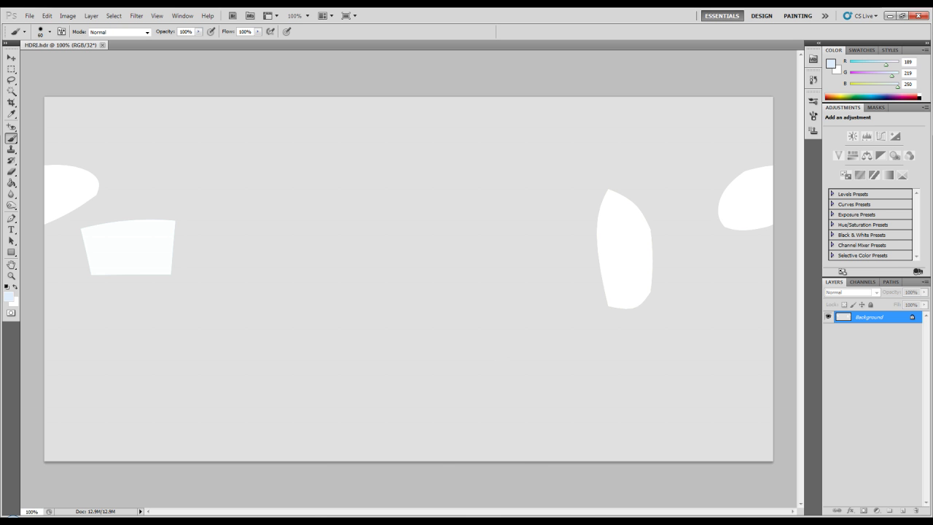
Switch to modo, reopen the last stored render to compare the light panels, and close the render window
{"action": "left_click", "coordinate": [109, 521]}
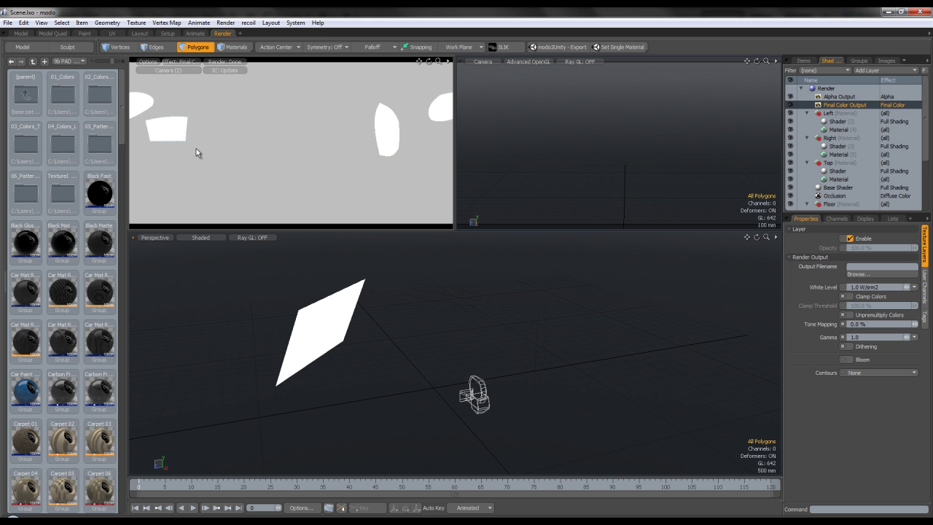
{"action": "left_click", "coordinate": [225, 23]}
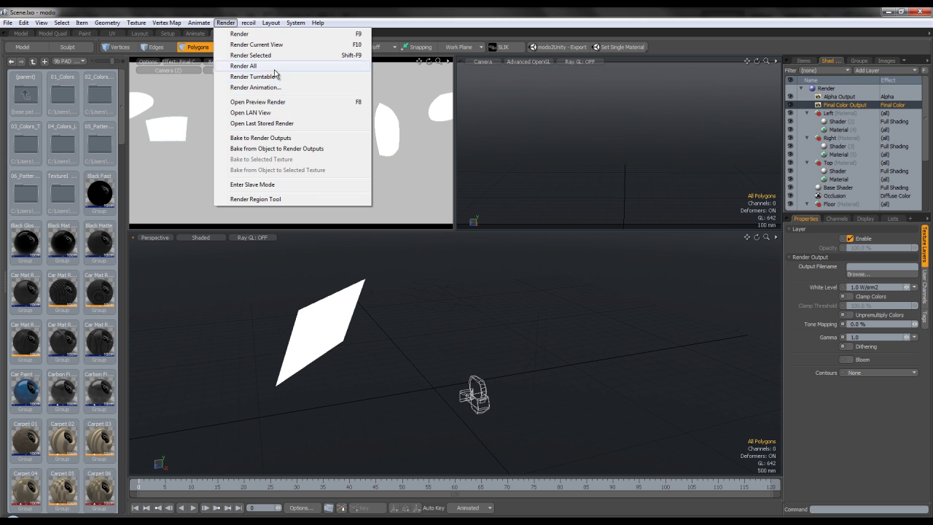
{"action": "left_click", "coordinate": [269, 124]}
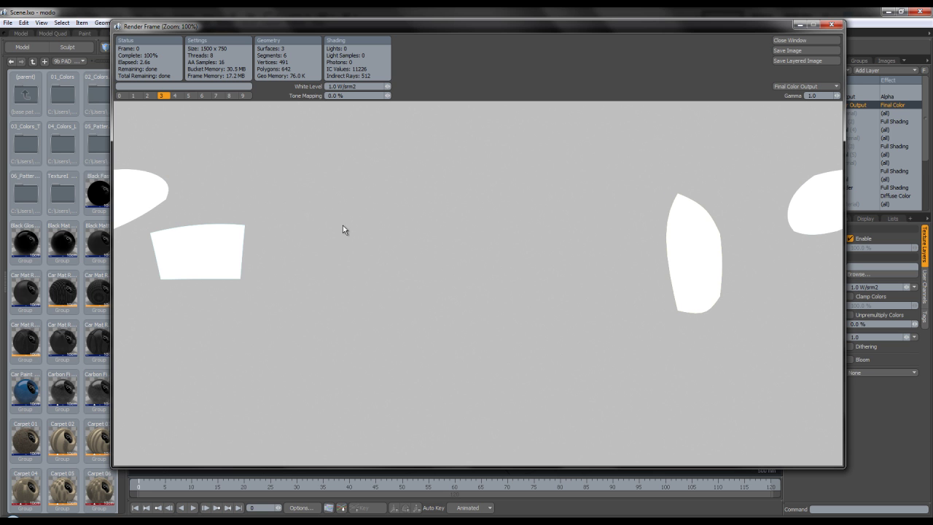
{"action": "left_click", "coordinate": [791, 40]}
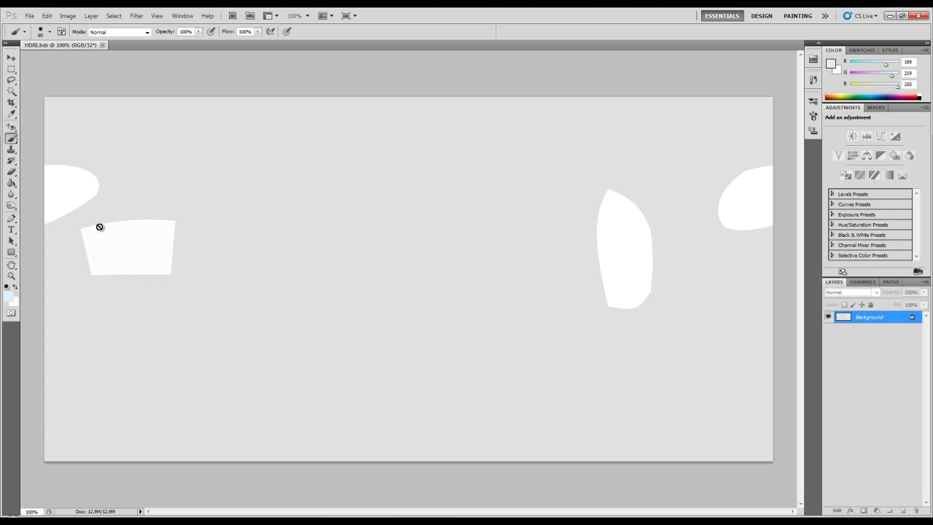
In Photoshop, apply a Gaussian Blur with a radius just under 10 pixels to soften the edges of the light panels in HDRI.hdr
{"action": "left_click", "coordinate": [11, 57]}
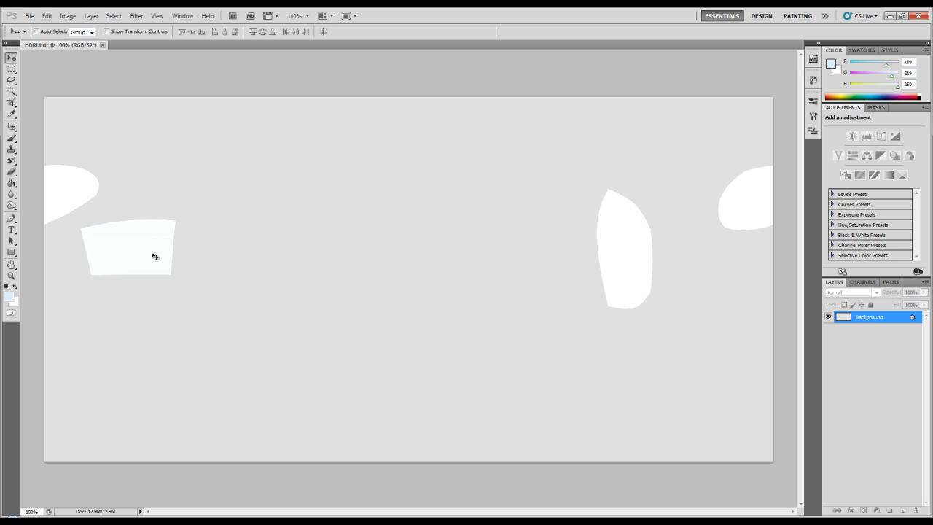
{"action": "left_click", "coordinate": [139, 15]}
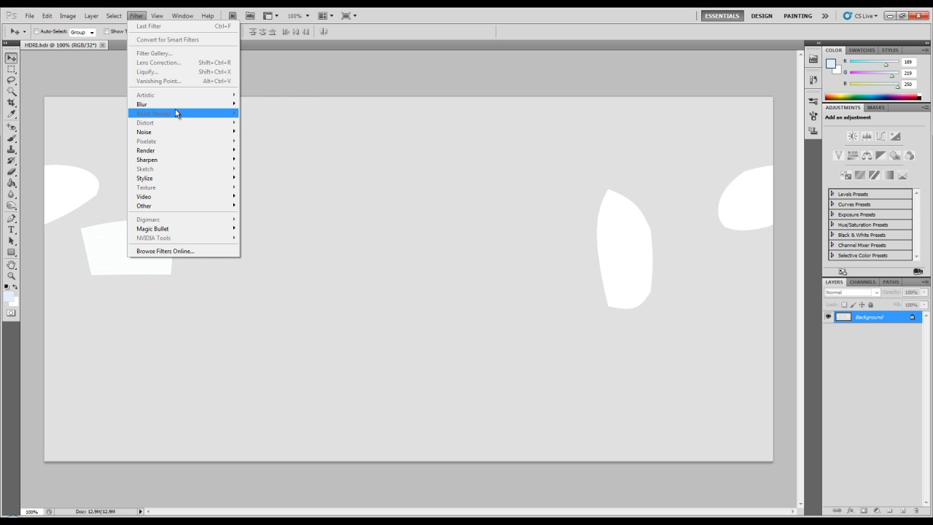
{"action": "mouse_move", "coordinate": [179, 103]}
{"action": "left_click", "coordinate": [267, 141]}
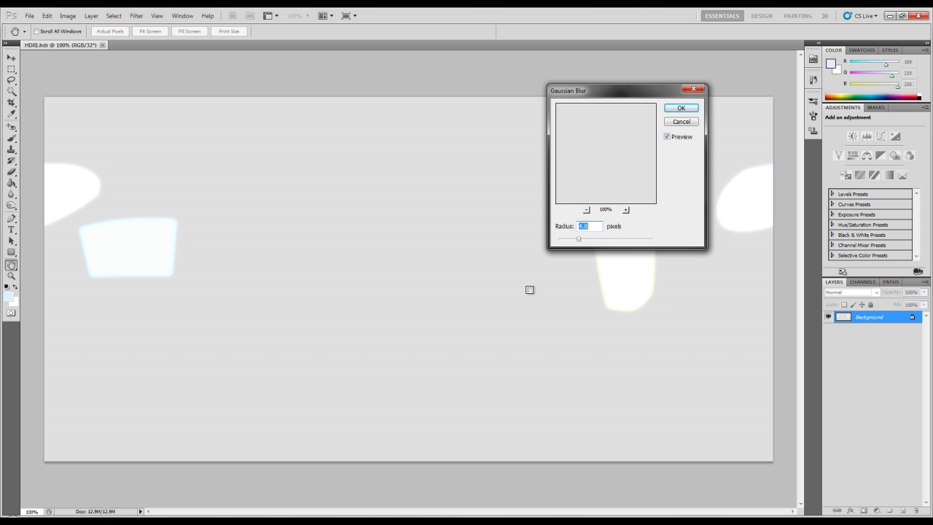
{"action": "left_click_drag", "start_coordinate": [623, 97], "coordinate": [431, 100]}
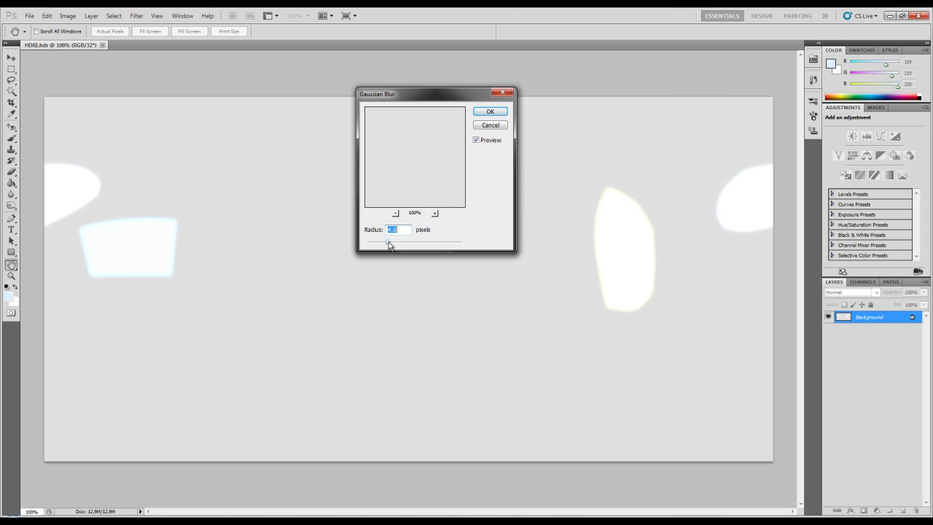
{"action": "left_click_drag", "start_coordinate": [387, 242], "coordinate": [426, 245]}
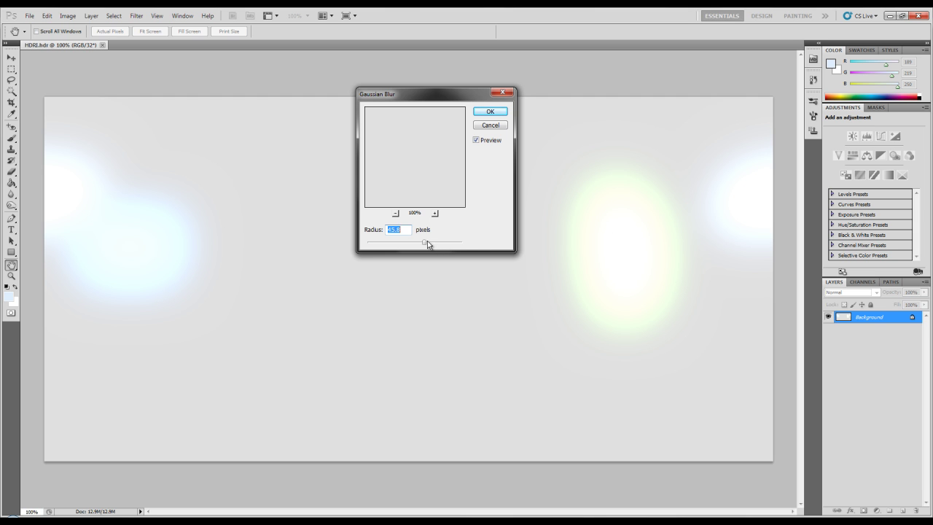
{"action": "left_click_drag", "start_coordinate": [396, 241], "coordinate": [396, 241]}
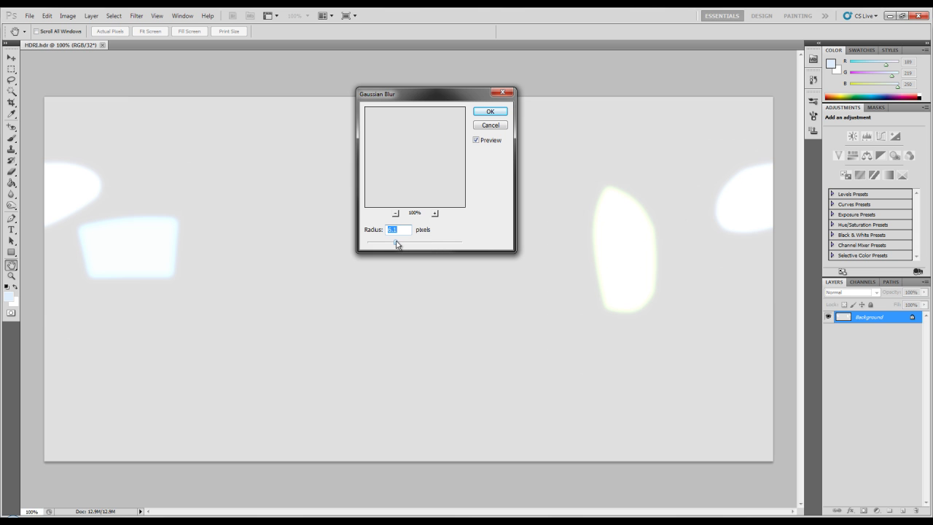
{"action": "mouse_move", "coordinate": [395, 243]}
{"action": "left_mouse_down"}
{"action": "mouse_move", "coordinate": [374, 243]}
{"action": "mouse_move", "coordinate": [399, 244]}
{"action": "left_mouse_up"}
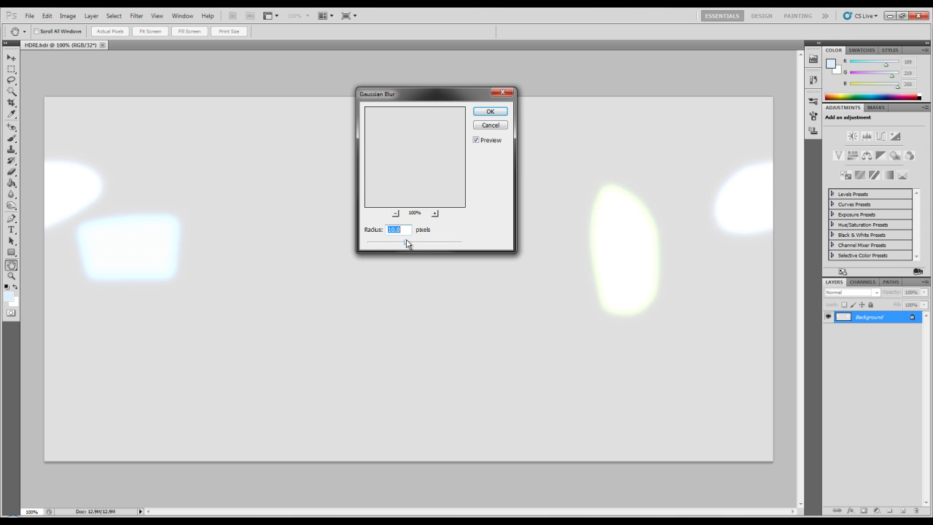
{"action": "left_click_drag", "start_coordinate": [404, 241], "coordinate": [403, 245]}
{"action": "key", "text": "Return"}
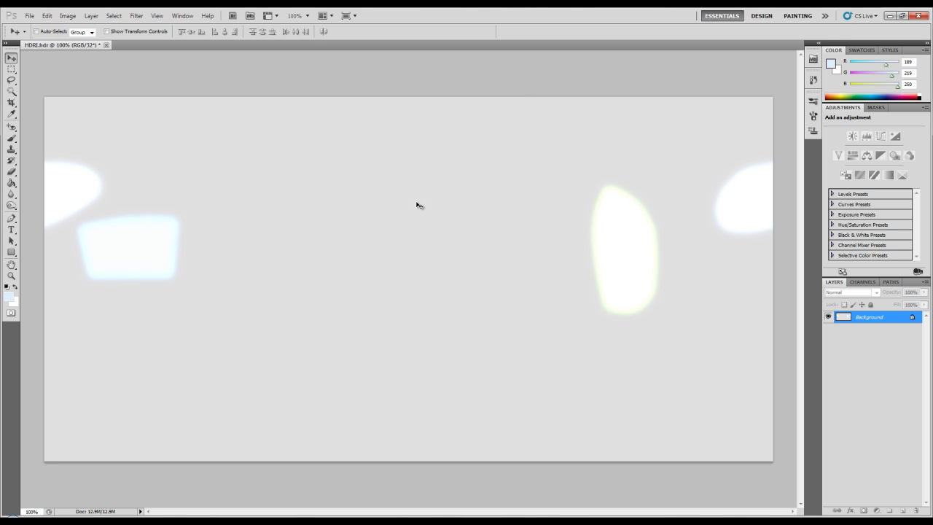
Save HDRI.hdr, switch to modo, and reload the changed image
{"action": "left_click", "coordinate": [29, 15]}
{"action": "left_click", "coordinate": [41, 155]}
{"action": "left_click", "coordinate": [363, 514]}
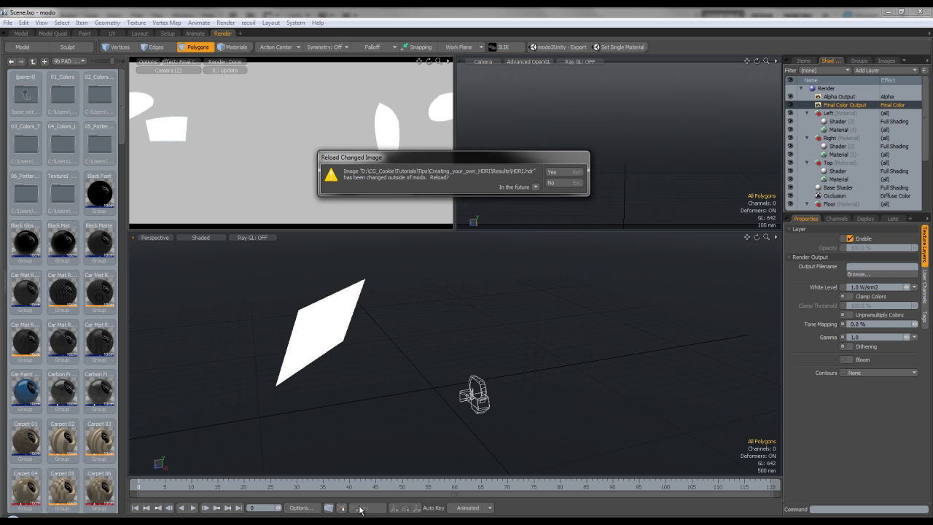
{"action": "left_click", "coordinate": [556, 174]}
Bring the HDRI.hdr file from the Results folder into modo's Environment group as an image layer
{"action": "key", "text": "alt+Tab"}
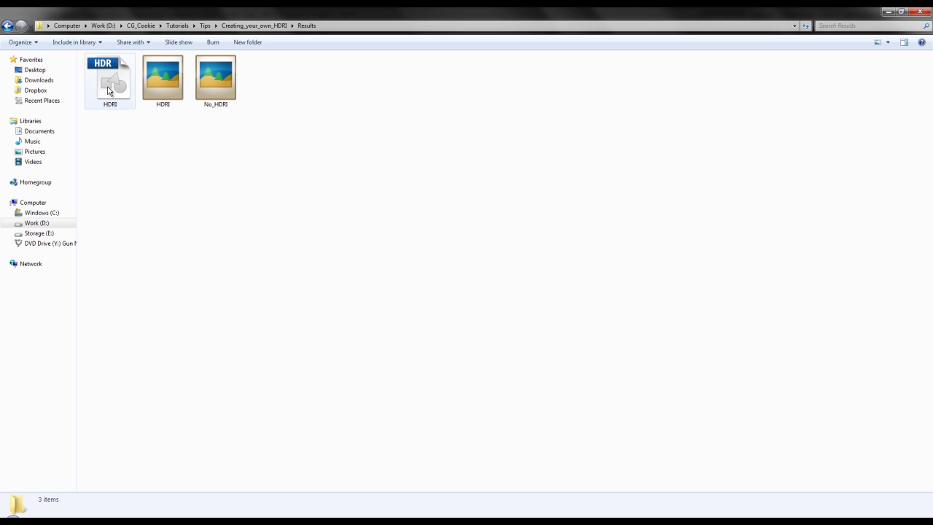
{"action": "left_click_drag", "start_coordinate": [109, 86], "coordinate": [489, 376]}
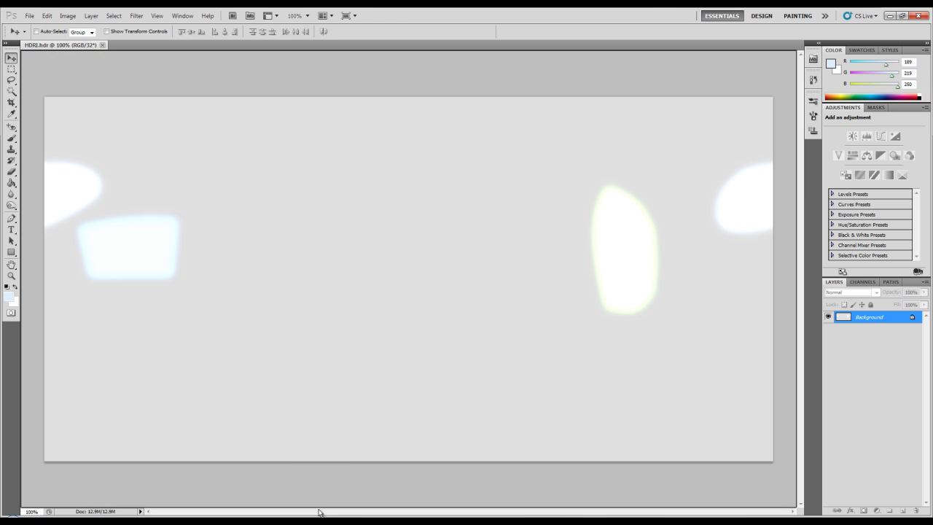
{"action": "key", "text": "alt+Tab"}
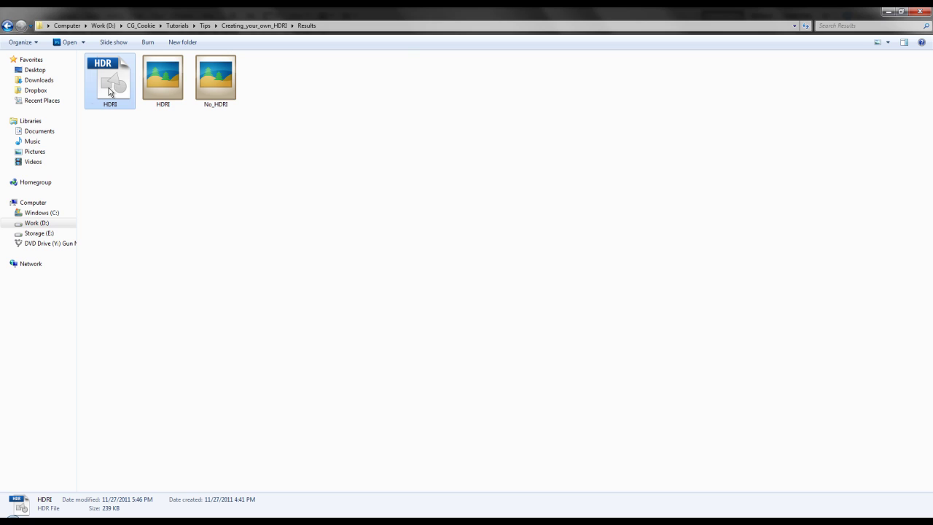
{"action": "left_click_drag", "start_coordinate": [109, 88], "coordinate": [804, 190]}
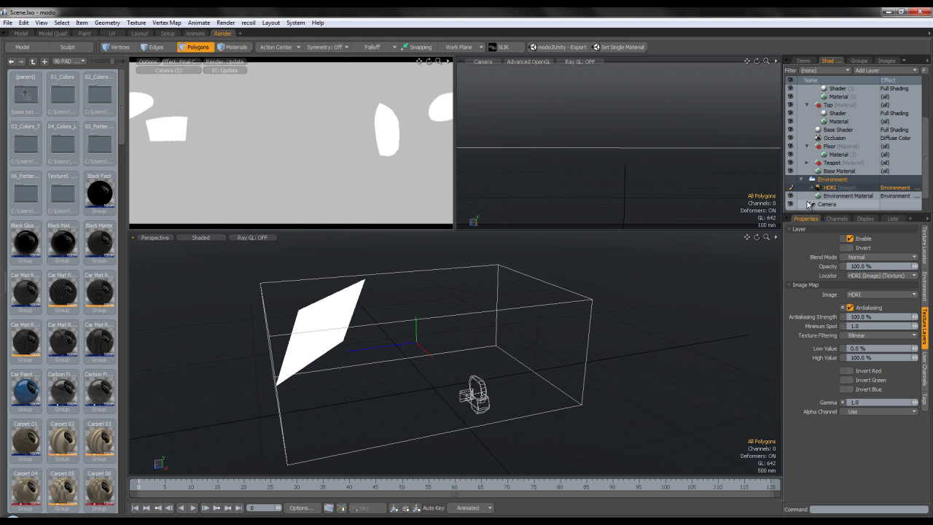
Set both the preview and the render camera to the original camera named Camera
{"action": "left_click", "coordinate": [167, 70]}
{"action": "left_click", "coordinate": [171, 82]}
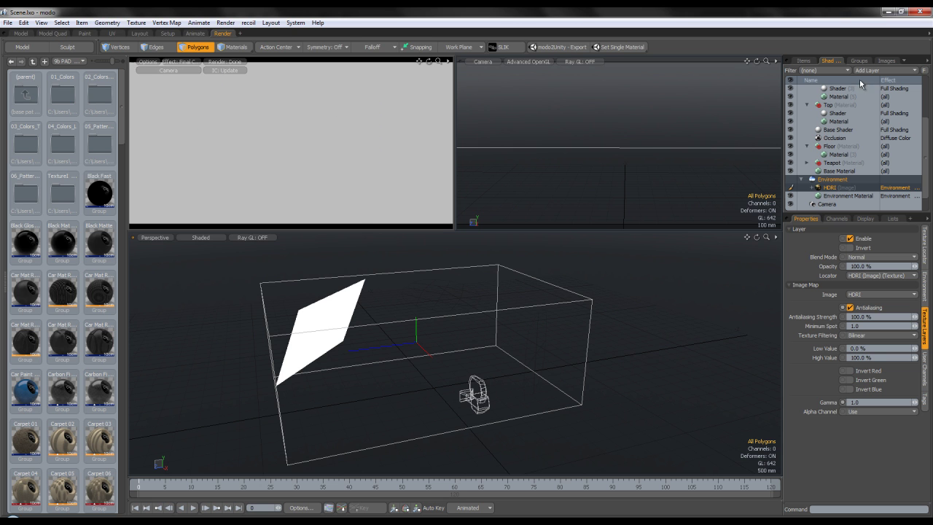
{"action": "scroll", "coordinate": [863, 85], "scroll_direction": "up", "scroll_amount": 4}
{"action": "left_click", "coordinate": [826, 88]}
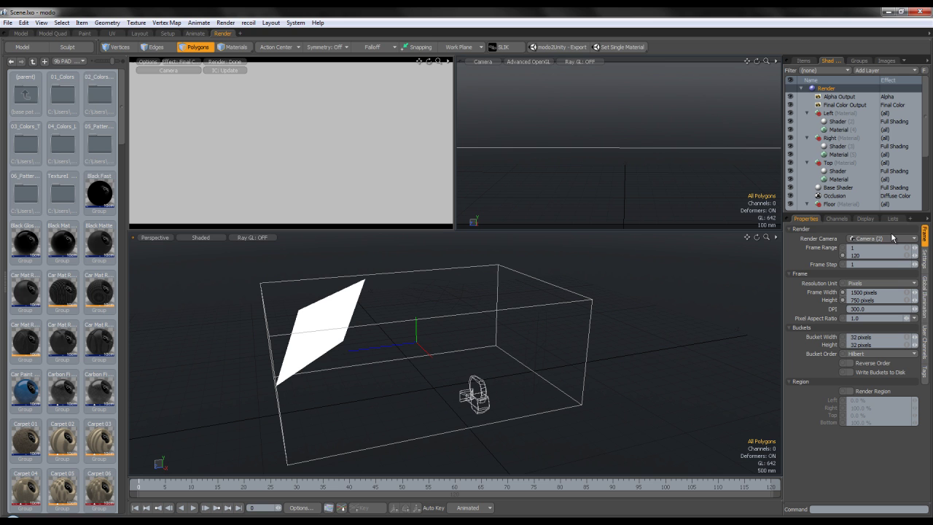
{"action": "left_click", "coordinate": [882, 238]}
{"action": "left_click", "coordinate": [885, 230]}
Set the render frame size to 960 pixels wide and 540 pixels high
{"action": "left_click_drag", "start_coordinate": [879, 293], "coordinate": [760, 293]}
{"action": "type", "text": "960"}
{"action": "key", "text": "Tab"}
{"action": "type", "text": "54"}
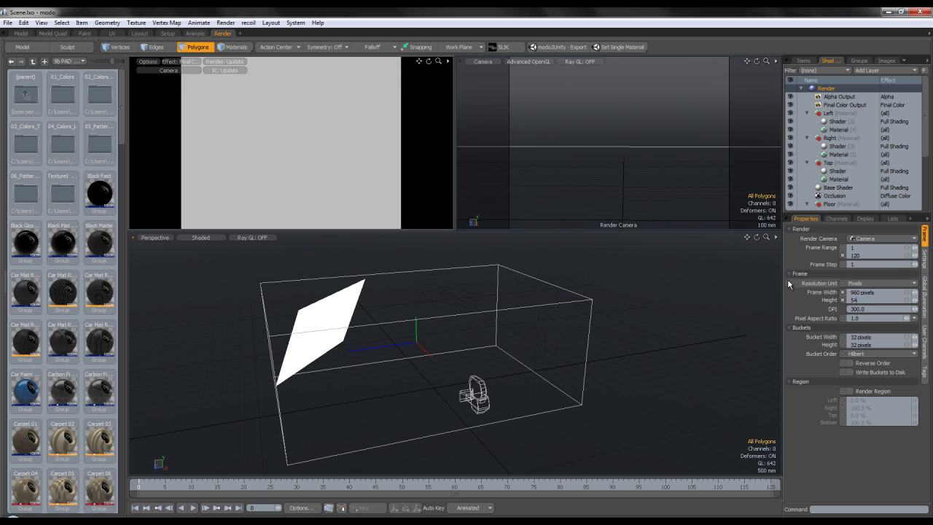
{"action": "type", "text": "0"}
{"action": "key", "text": "Return"}
Make the Teapot and Cube items visible and hide the Mesh item holding the light panels
{"action": "left_click", "coordinate": [811, 61]}
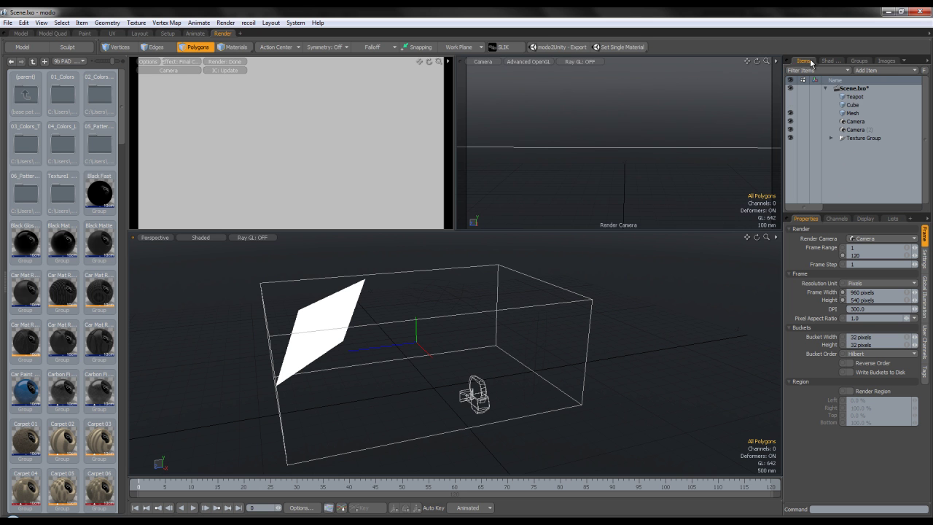
{"action": "left_click", "coordinate": [790, 96]}
{"action": "left_click", "coordinate": [790, 104]}
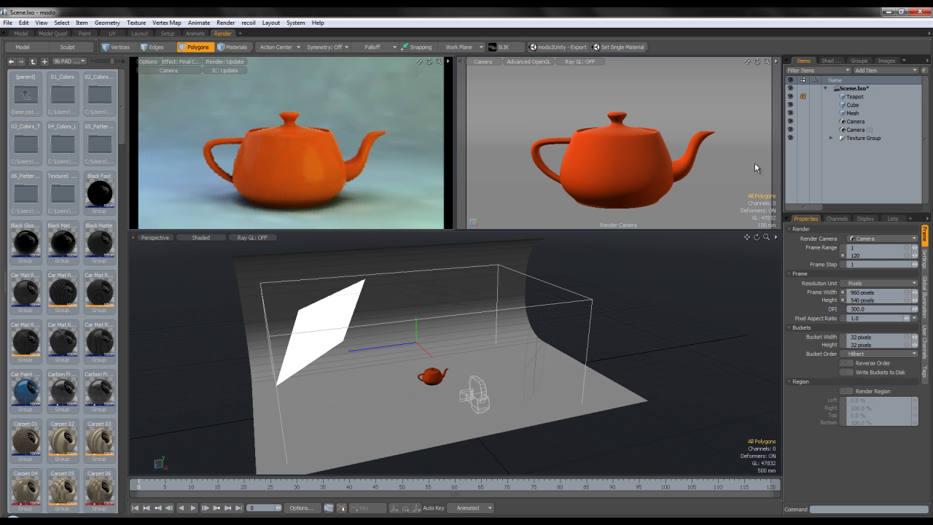
{"action": "left_click", "coordinate": [790, 113]}
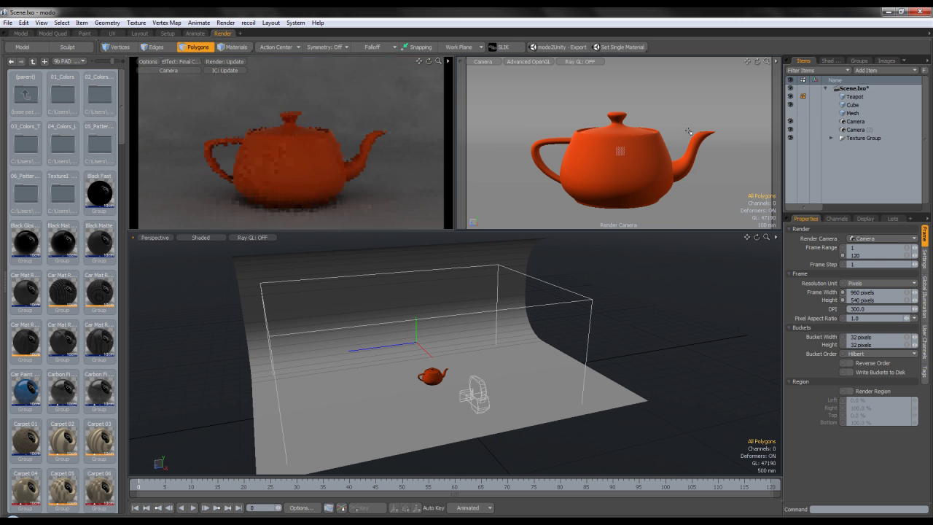
Set the gamma of the Final Color Output to 2.2
{"action": "left_click", "coordinate": [828, 60]}
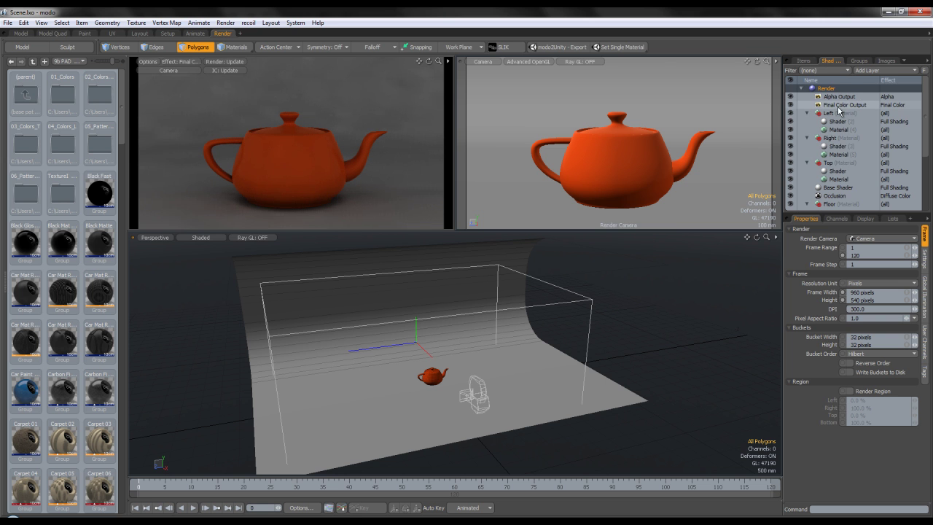
{"action": "left_click", "coordinate": [839, 105]}
{"action": "left_click", "coordinate": [866, 336]}
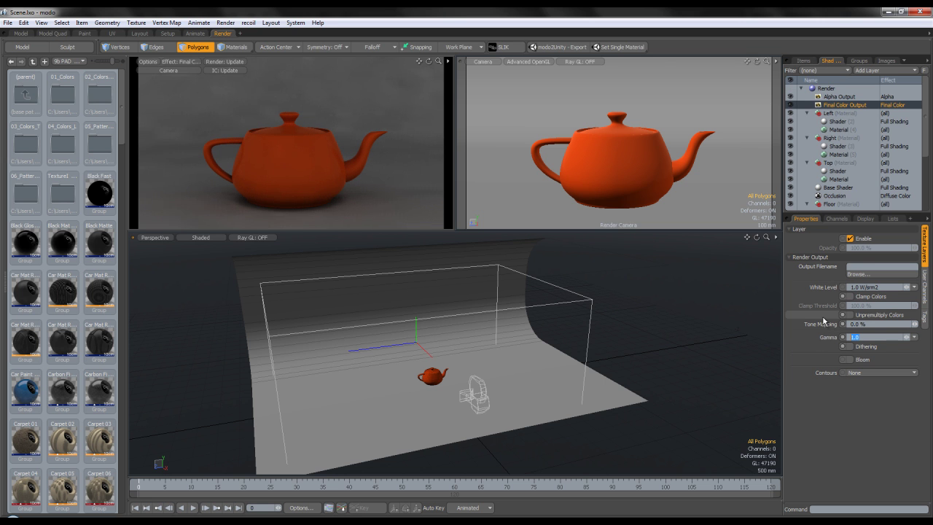
{"action": "type", "text": "2.2"}
{"action": "key", "text": "Return"}
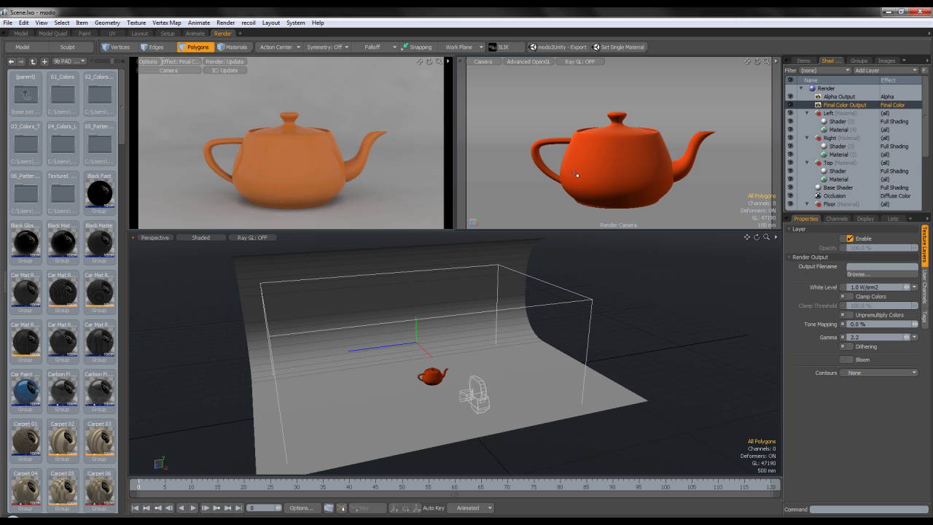
Select the HDRI environment image and examine its projection bounds around the teapot and backdrop from several angles
{"action": "scroll", "coordinate": [867, 168], "scroll_direction": "down", "scroll_amount": 5}
{"action": "left_click", "coordinate": [853, 178]}
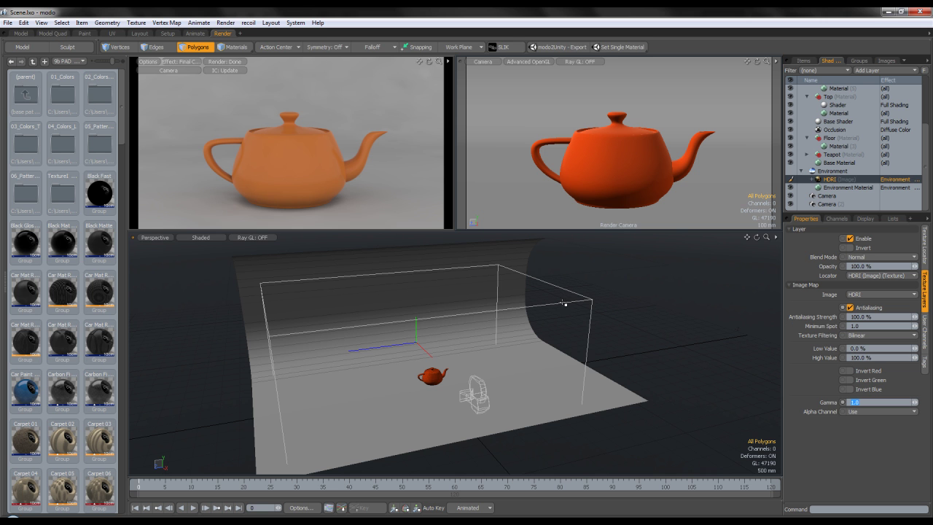
{"action": "scroll", "coordinate": [560, 298], "scroll_direction": "down", "scroll_amount": 5}
{"action": "key", "text": "g"}
{"action": "left_click_drag", "start_coordinate": [486, 344], "coordinate": [533, 330], "text": "alt"}
{"action": "scroll", "coordinate": [538, 312], "scroll_direction": "down", "scroll_amount": 3}
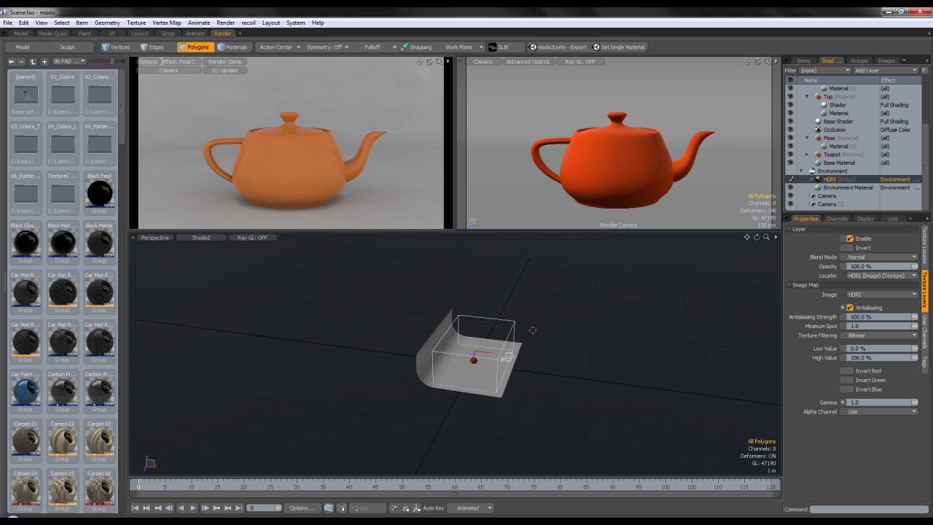
{"action": "left_click_drag", "start_coordinate": [597, 351], "coordinate": [495, 313], "text": "alt"}
{"action": "scroll", "coordinate": [453, 322], "scroll_direction": "up", "scroll_amount": 4}
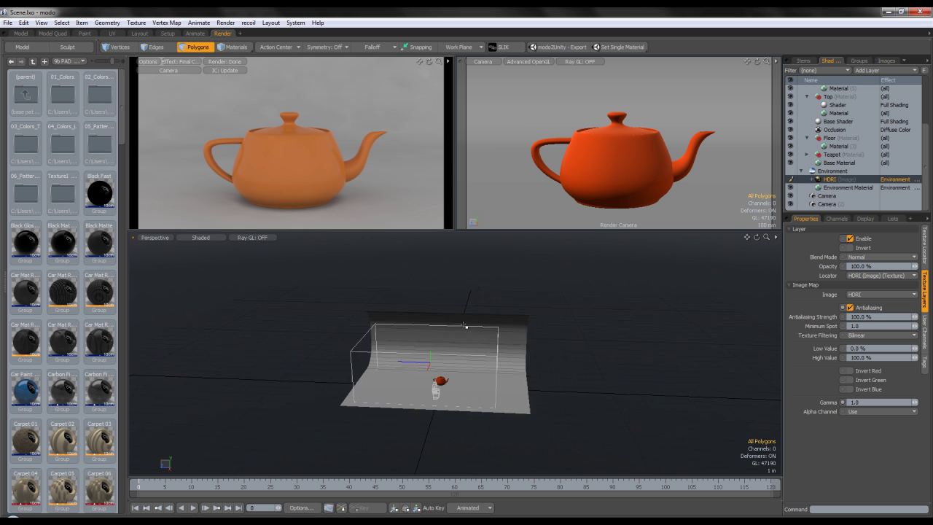
{"action": "left_click_drag", "start_coordinate": [604, 325], "coordinate": [479, 328], "text": "alt"}
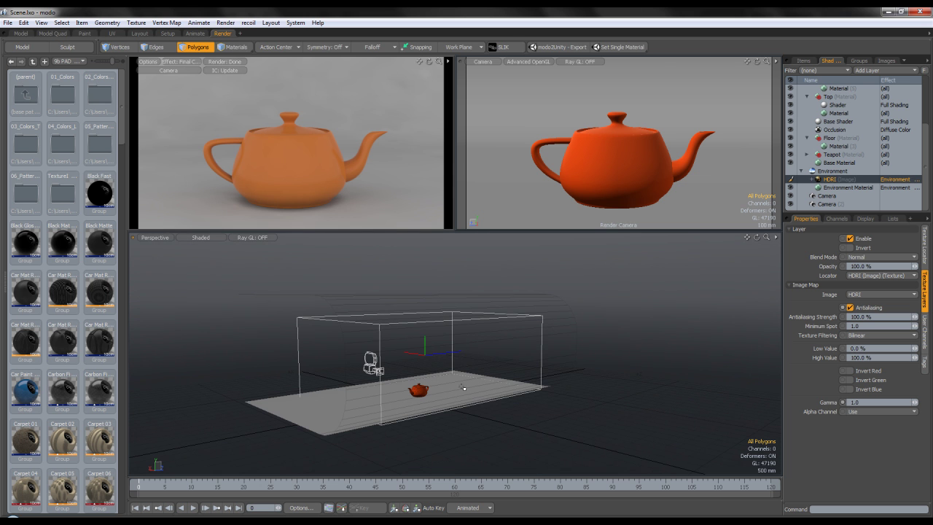
{"action": "left_click_drag", "start_coordinate": [435, 334], "coordinate": [526, 293], "text": "alt"}
{"action": "scroll", "coordinate": [458, 342], "scroll_direction": "up", "scroll_amount": 4}
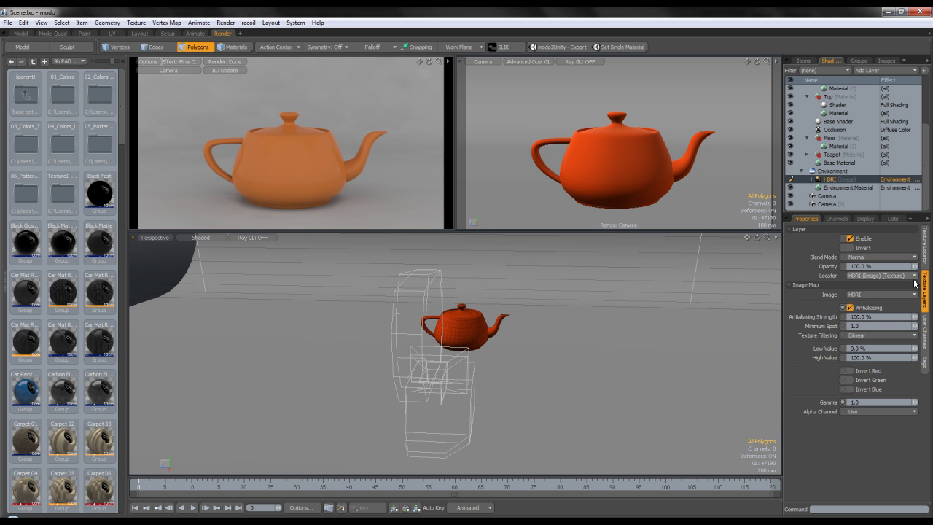
Set the HDRI texture locator's projection type to Spherical with the projection axis on Y
{"action": "left_click", "coordinate": [925, 246]}
{"action": "left_click", "coordinate": [877, 358]}
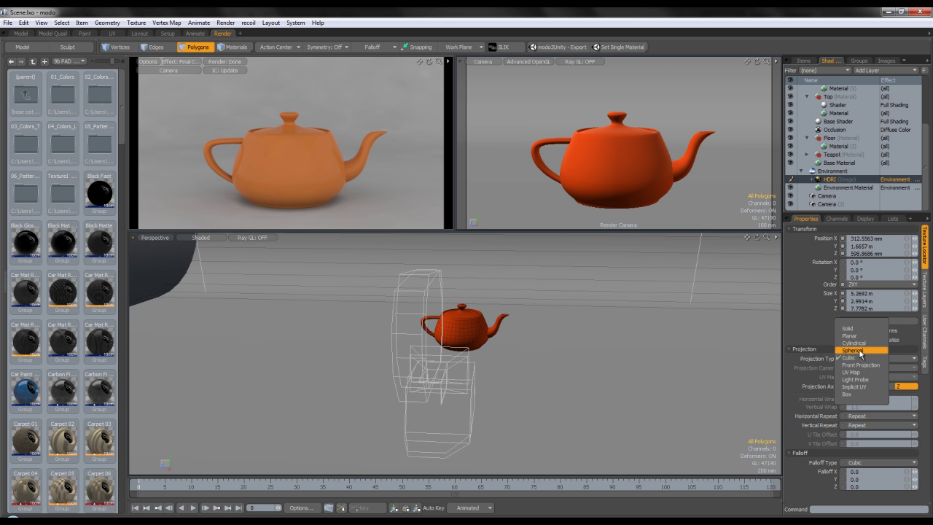
{"action": "left_click", "coordinate": [871, 351]}
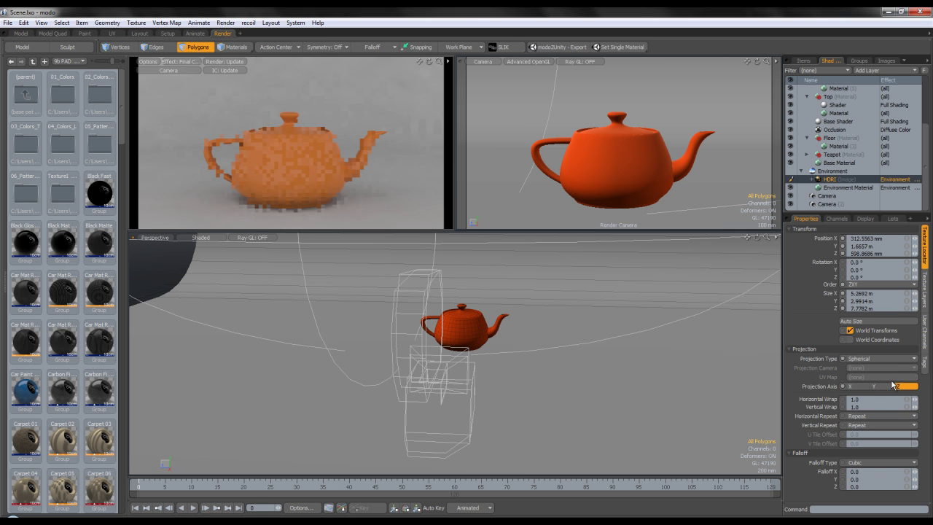
{"action": "left_click", "coordinate": [878, 386]}
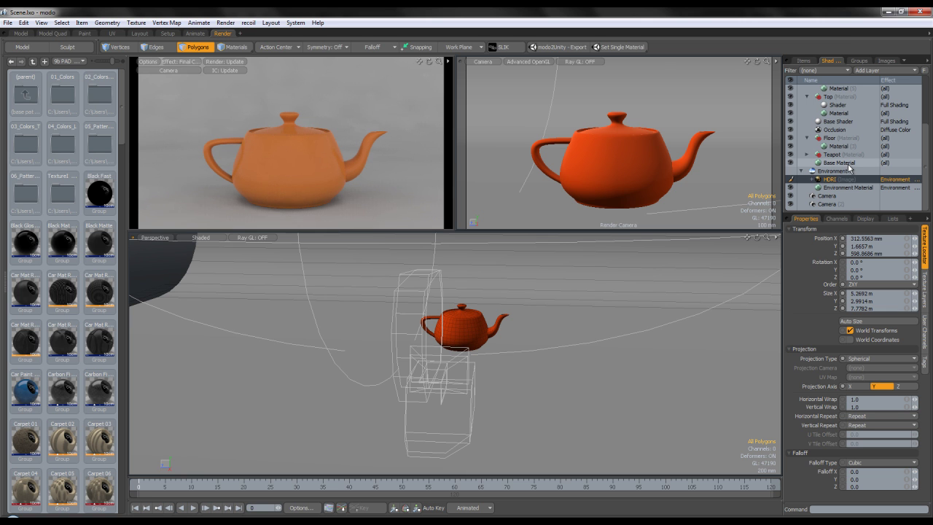
Turn off antialiasing for the HDRI image texture and set its gamma to 2.2
{"action": "left_click", "coordinate": [925, 290]}
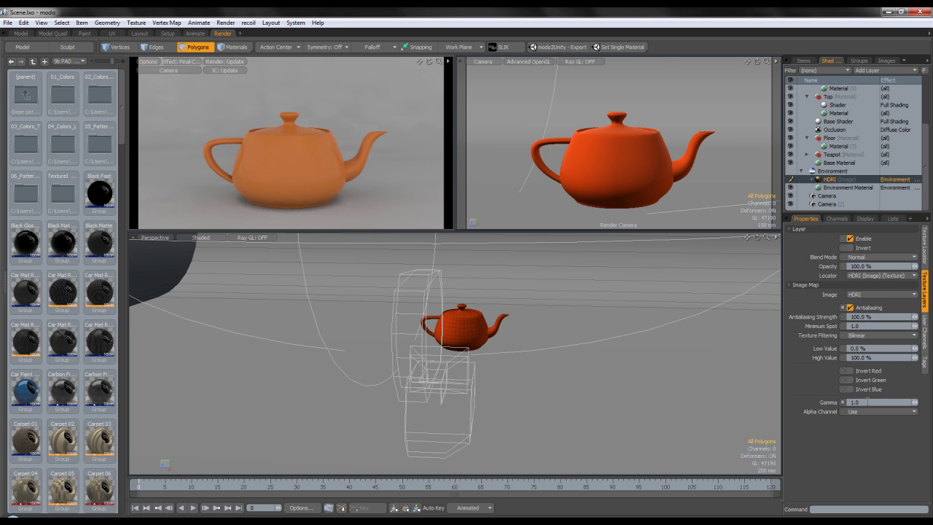
{"action": "left_click", "coordinate": [850, 307]}
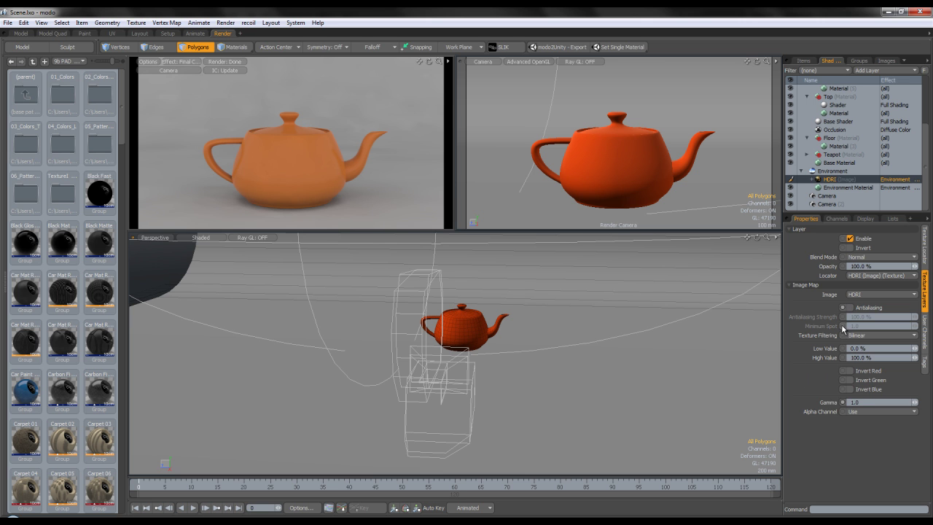
{"action": "left_click", "coordinate": [859, 402]}
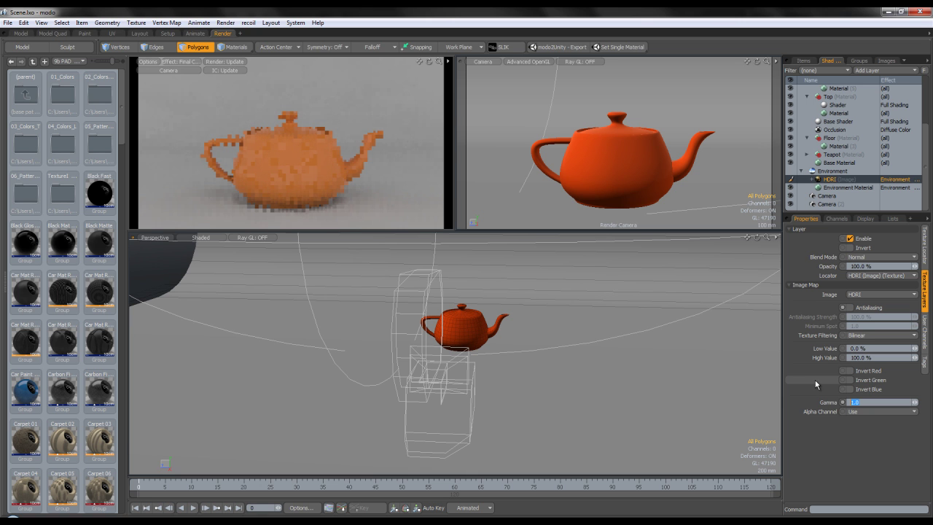
{"action": "type", "text": "2.2"}
{"action": "key", "text": "Return"}
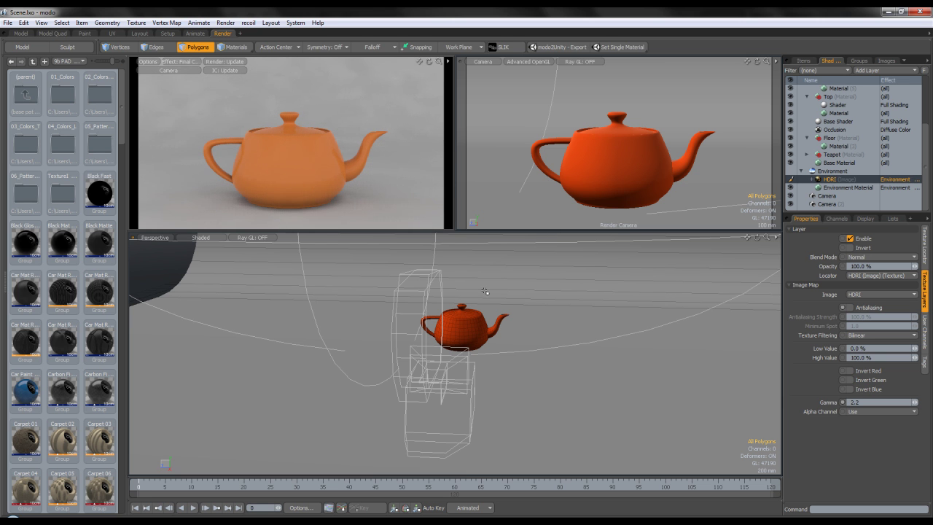
Hide the Cube item that forms the backdrop behind the teapot
{"action": "left_click", "coordinate": [230, 48]}
{"action": "left_click", "coordinate": [191, 48]}
{"action": "left_click", "coordinate": [803, 61]}
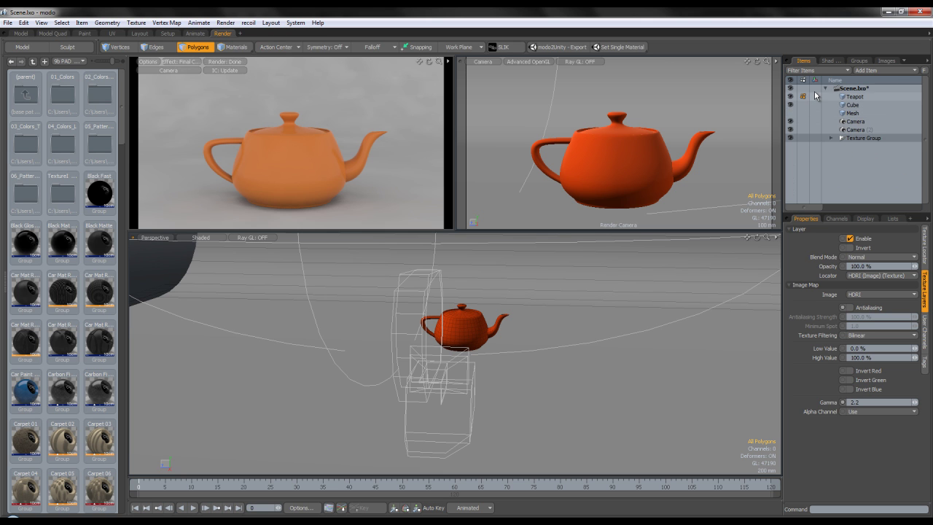
{"action": "left_click", "coordinate": [790, 105]}
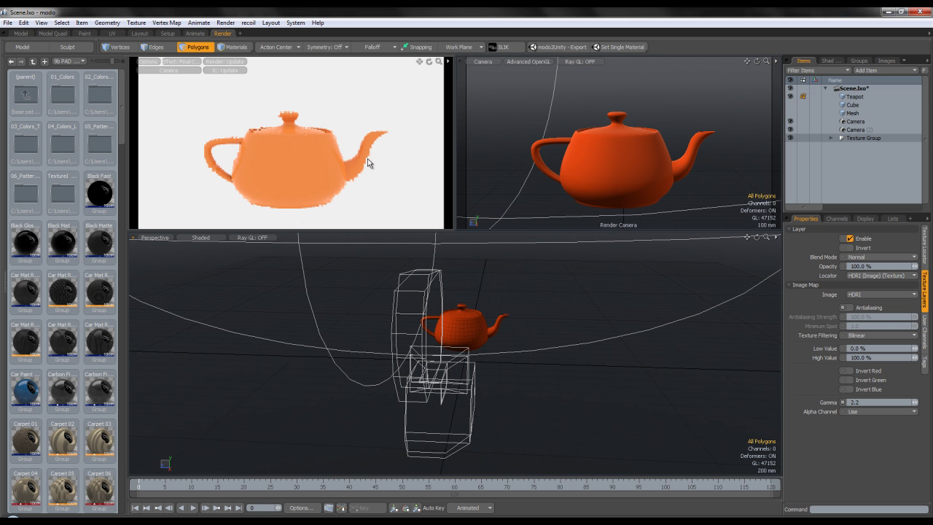
Set the gamma of the HDRI environment image to 1.0
{"action": "left_click", "coordinate": [838, 63]}
{"action": "left_click", "coordinate": [840, 188]}
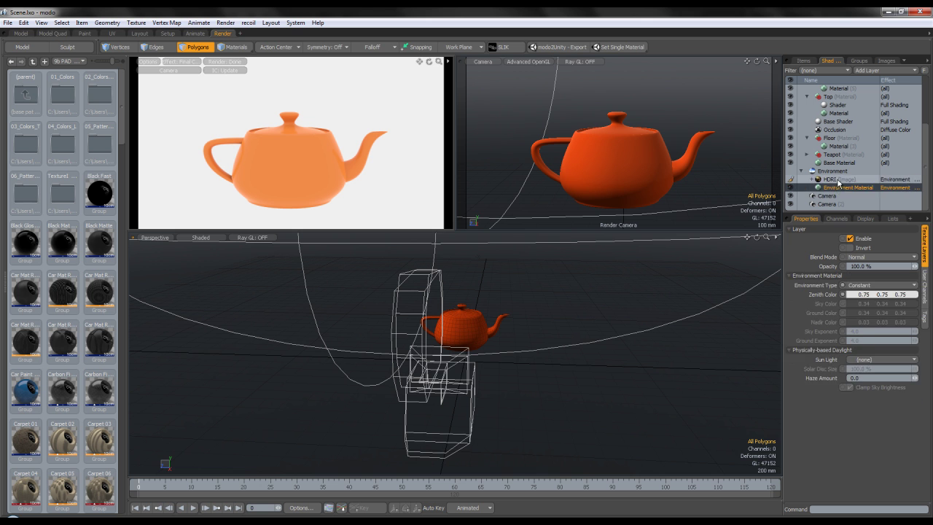
{"action": "left_click", "coordinate": [838, 180]}
{"action": "left_click_drag", "start_coordinate": [862, 405], "coordinate": [810, 406]}
{"action": "type", "text": "1"}
{"action": "key", "text": "Return"}
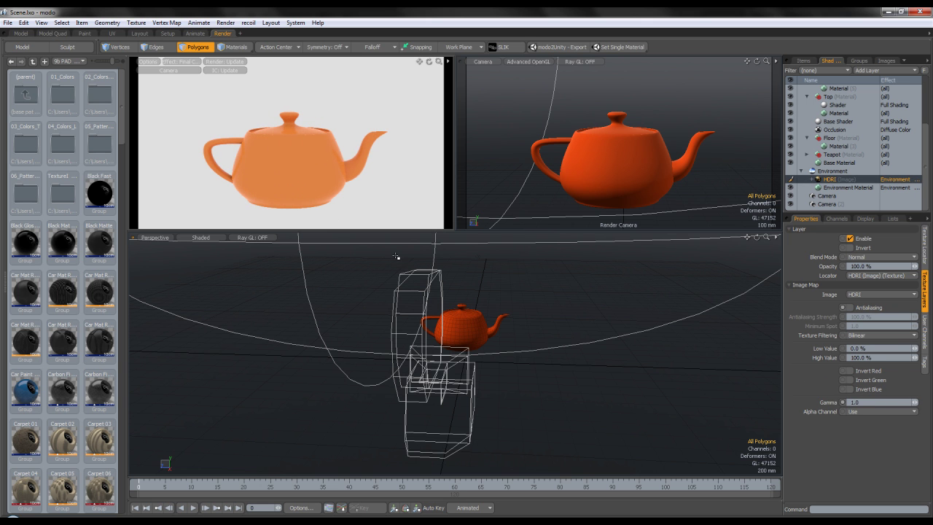
Rotate the HDRI texture locator to about -90° around Y
{"action": "scroll", "coordinate": [464, 302], "scroll_direction": "down", "scroll_amount": 5}
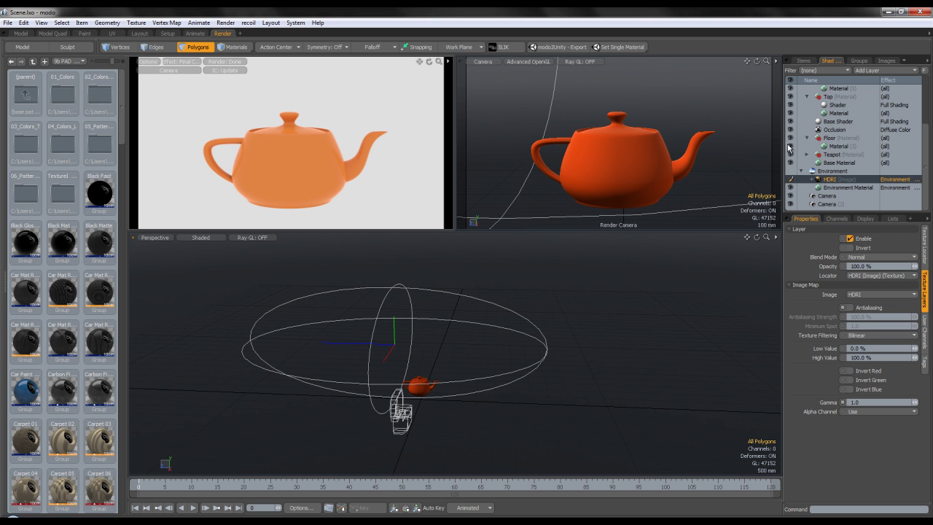
{"action": "left_click", "coordinate": [924, 247]}
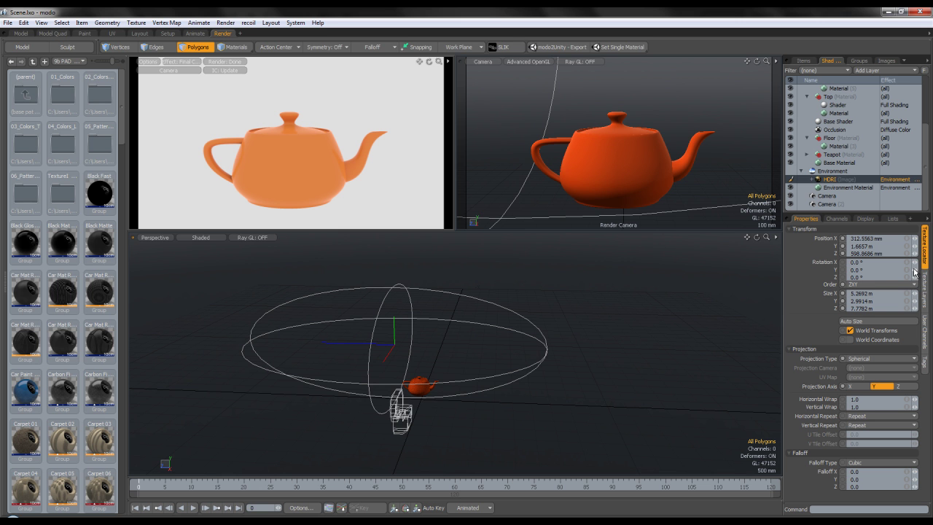
{"action": "left_click_drag", "start_coordinate": [914, 272], "coordinate": [853, 272]}
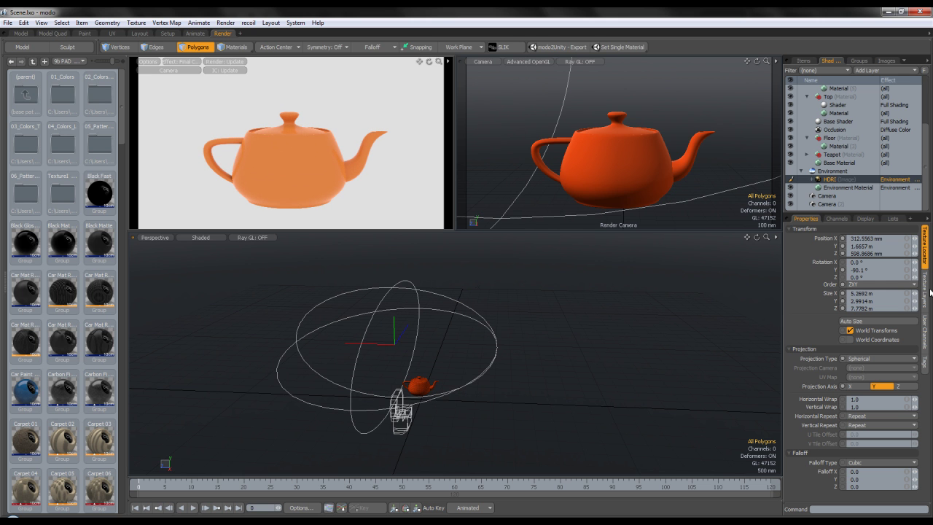
Try a gamma of 0.4546 on the HDRI image and restore it to 1.0
{"action": "left_click", "coordinate": [924, 288]}
{"action": "left_click_drag", "start_coordinate": [860, 403], "coordinate": [820, 405]}
{"action": "type", "text": ".4546"}
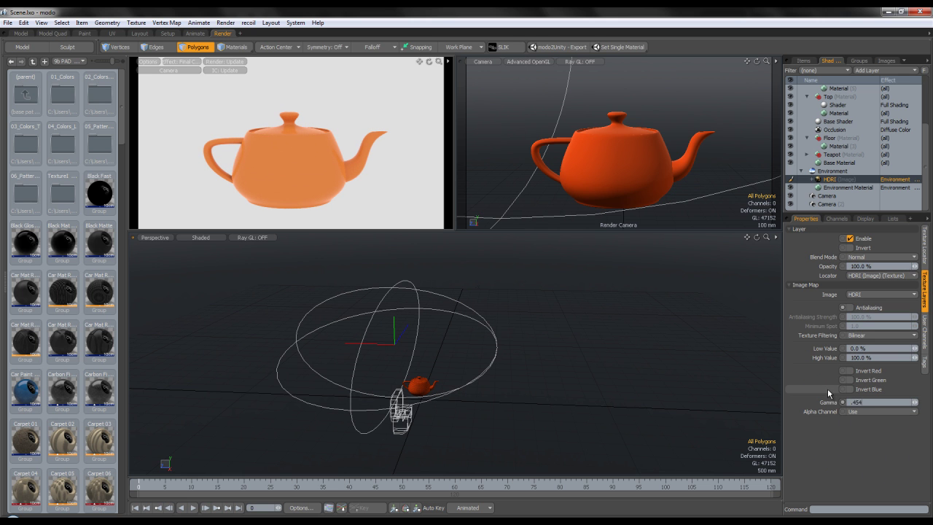
{"action": "key", "text": "Return"}
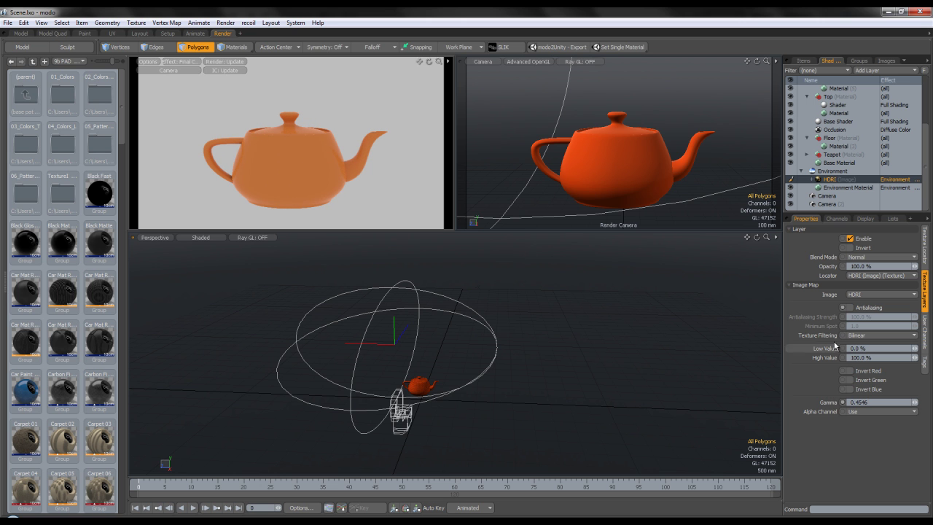
{"action": "left_click_drag", "start_coordinate": [868, 403], "coordinate": [820, 406]}
{"action": "type", "text": "1"}
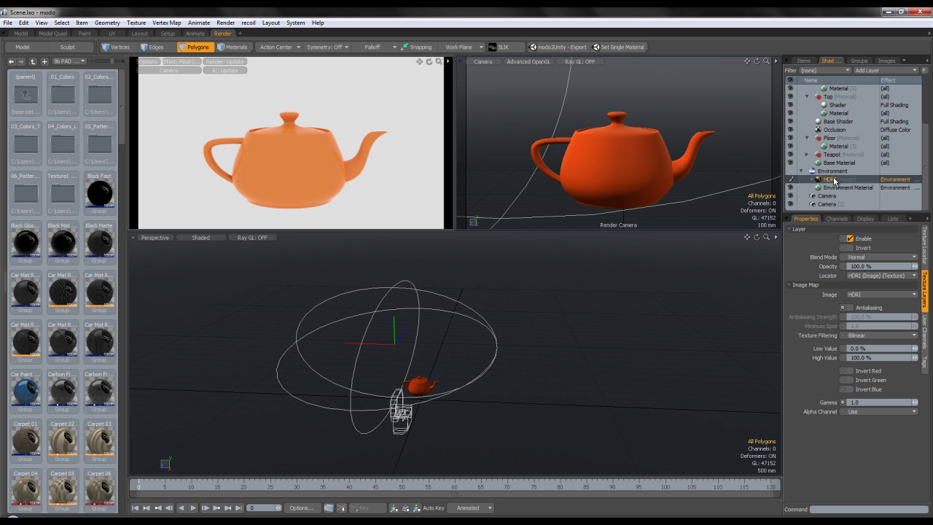
Review the HDRI locator settings, the scene items and shader layers, and the HDRI.hdr image in Photoshop, returning to modo
{"action": "left_click", "coordinate": [924, 247]}
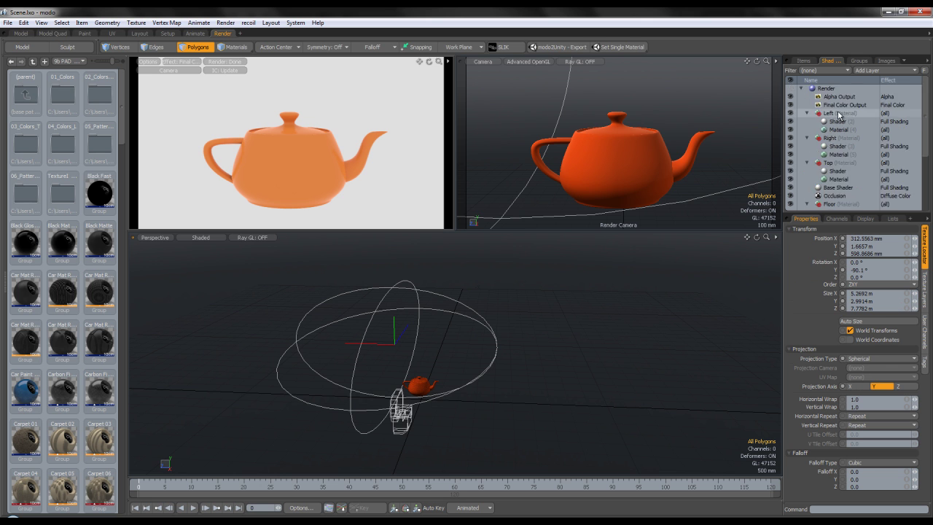
{"action": "left_click", "coordinate": [803, 60]}
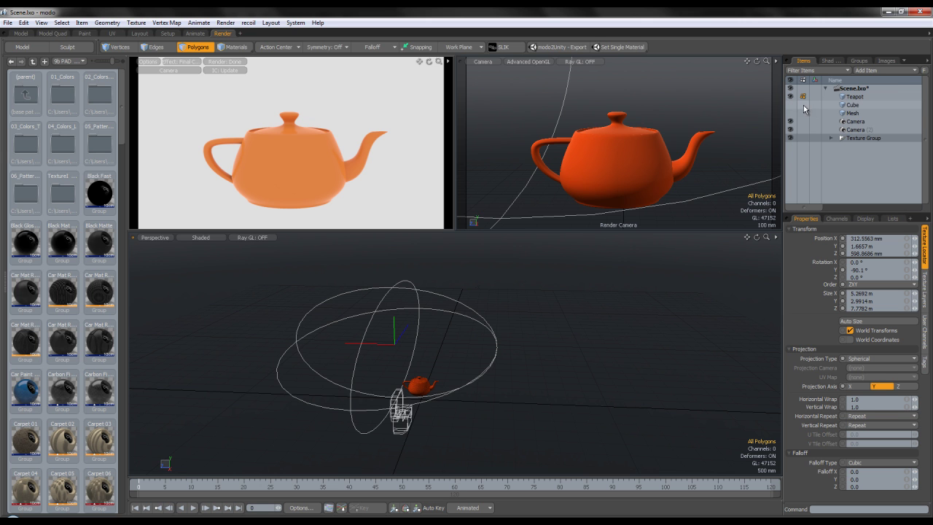
{"action": "left_click", "coordinate": [829, 61]}
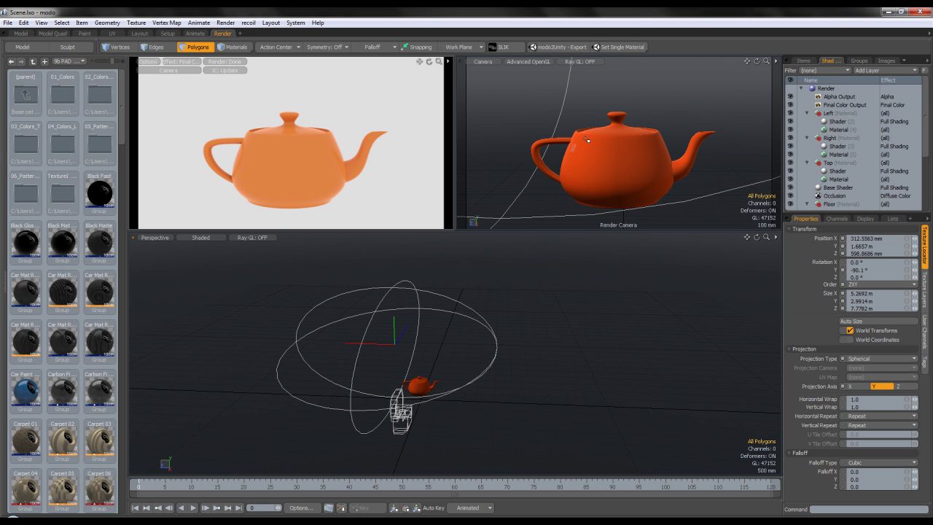
{"action": "scroll", "coordinate": [838, 171], "scroll_direction": "down", "scroll_amount": 4}
{"action": "left_click", "coordinate": [839, 180]}
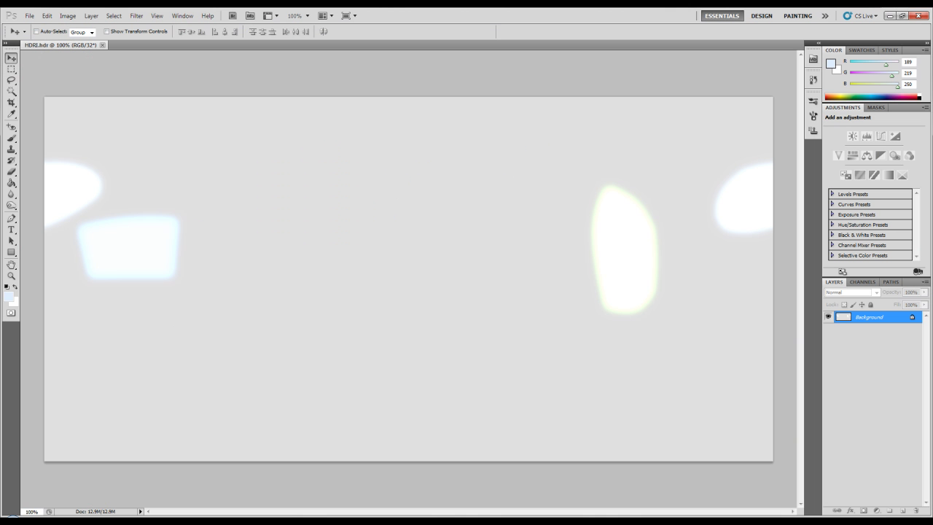
{"action": "left_click", "coordinate": [236, 522]}
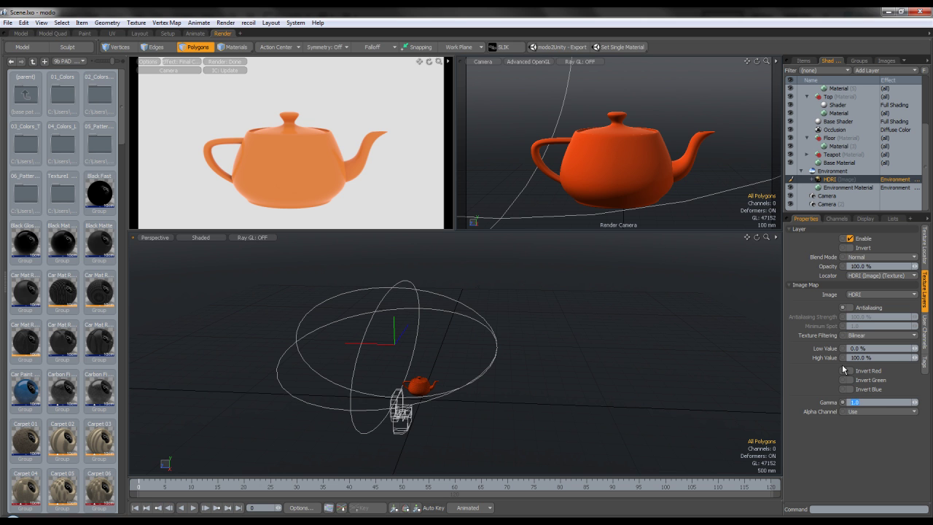
Try raising the HDRI gamma and rotating its texture locator to about -306° around Y, and undo these changes
{"action": "key", "text": "Return"}
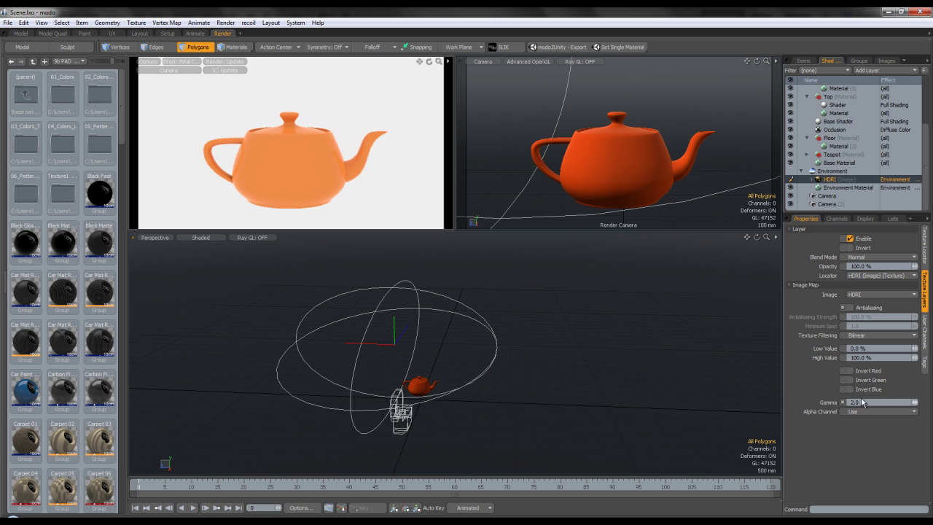
{"action": "left_click", "coordinate": [925, 261]}
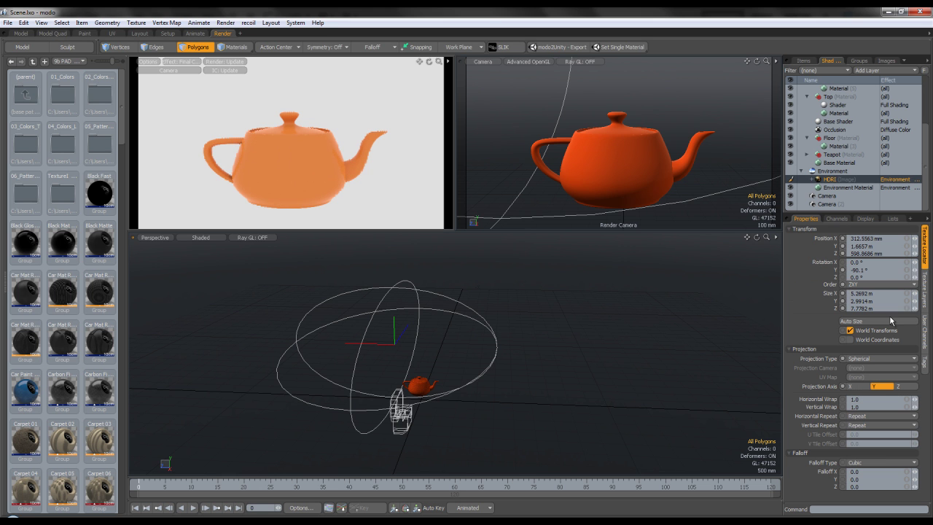
{"action": "left_click_drag", "start_coordinate": [916, 274], "coordinate": [778, 266]}
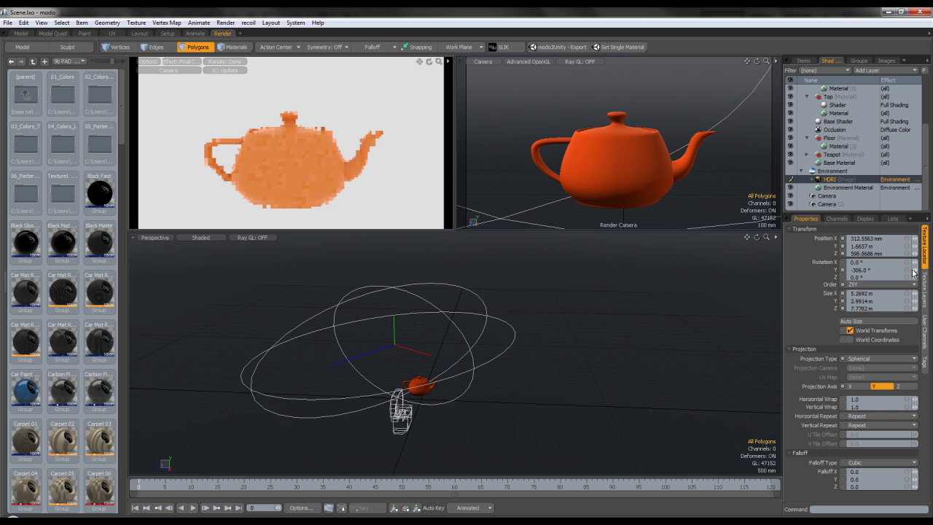
{"action": "key", "text": "ctrl+z"}
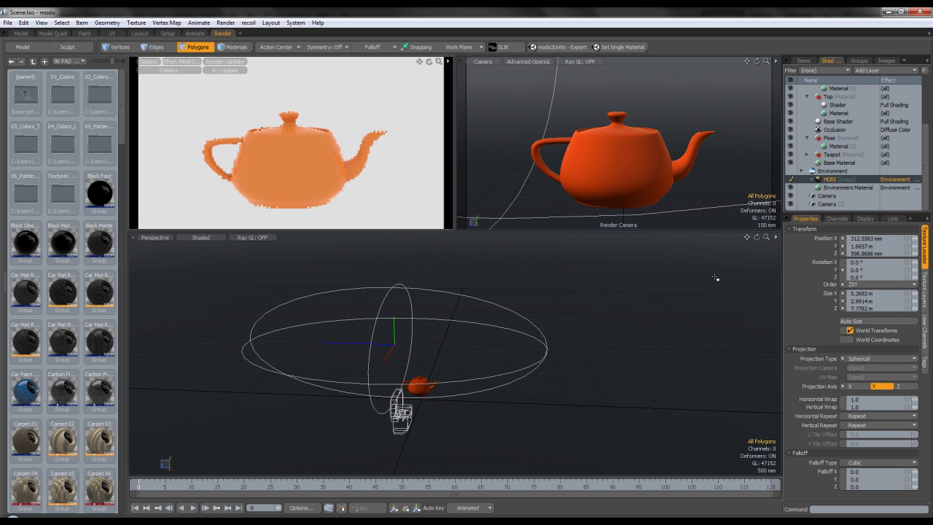
Center the HDRI texture locator at the origin by setting its X, Y and Z position to 0 m
{"action": "left_click_drag", "start_coordinate": [455, 326], "coordinate": [475, 313], "text": "alt"}
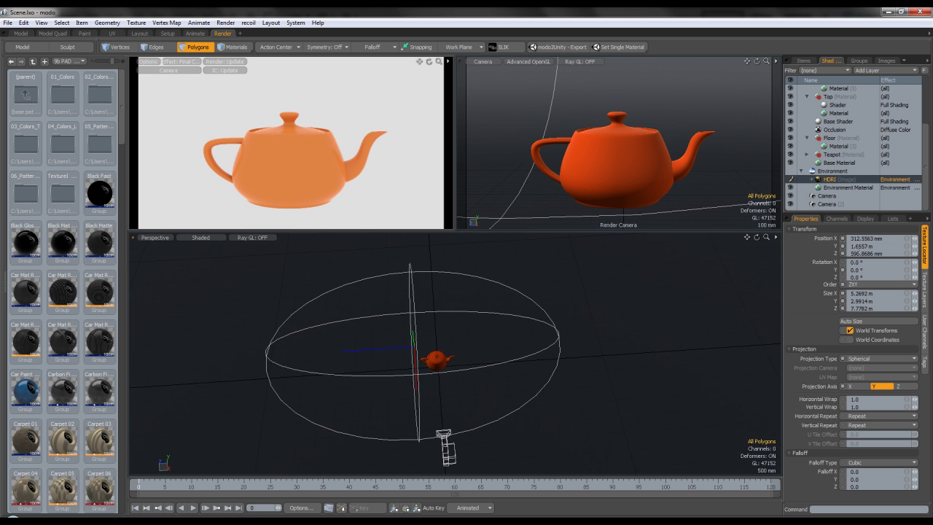
{"action": "left_click_drag", "start_coordinate": [889, 237], "coordinate": [814, 248]}
{"action": "type", "text": "0"}
{"action": "key", "text": "Tab"}
{"action": "type", "text": "0"}
{"action": "key", "text": "Tab"}
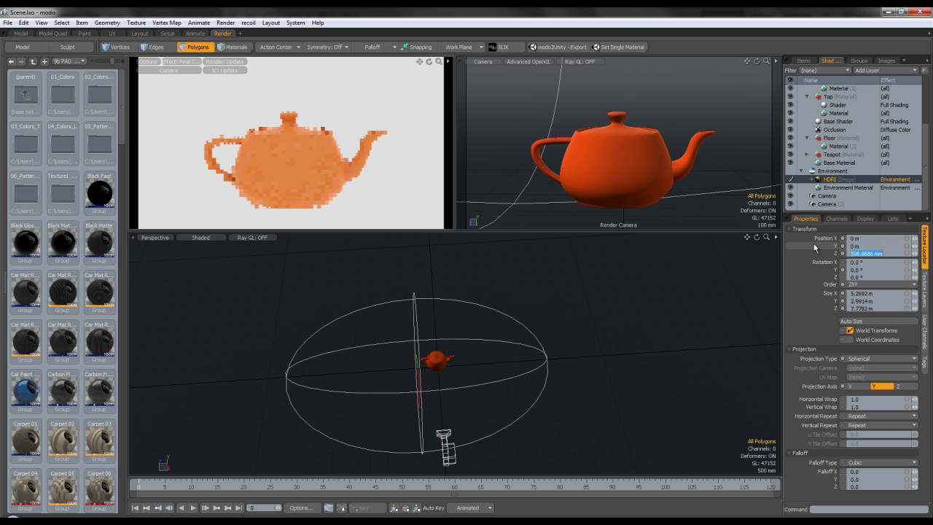
{"action": "type", "text": "0"}
{"action": "key", "text": "Return"}
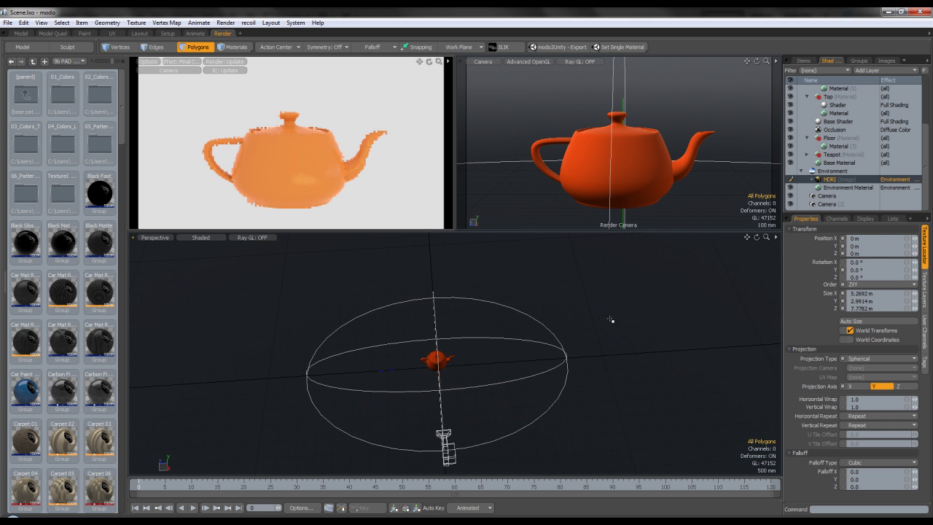
Rotate the HDRI texture locator to about -41° around Y
{"action": "left_click_drag", "start_coordinate": [609, 318], "coordinate": [547, 271], "text": "alt"}
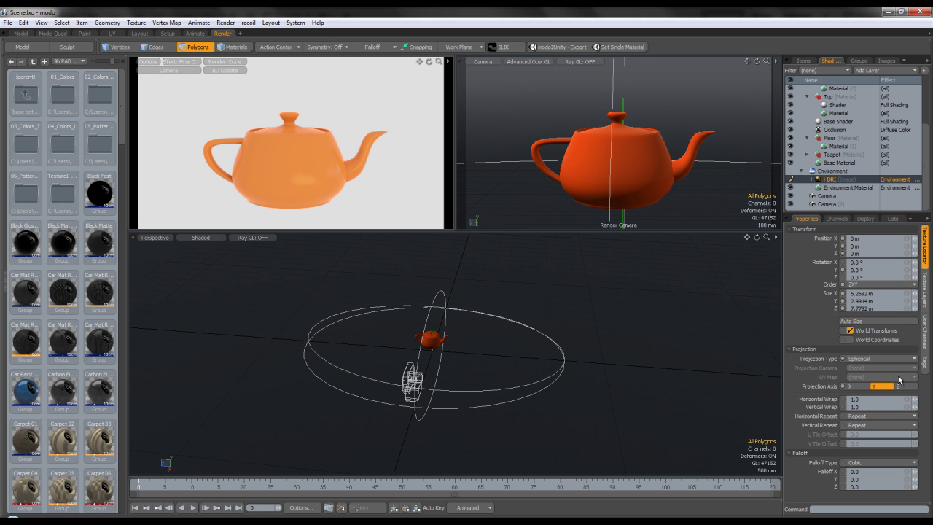
{"action": "left_click_drag", "start_coordinate": [915, 270], "coordinate": [877, 270]}
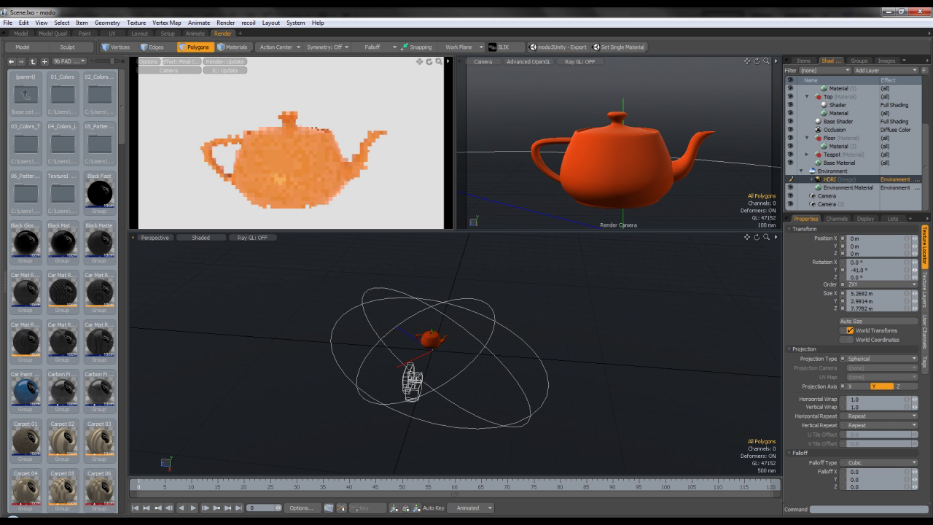
{"action": "left_click_drag", "start_coordinate": [561, 427], "coordinate": [564, 373], "text": "alt"}
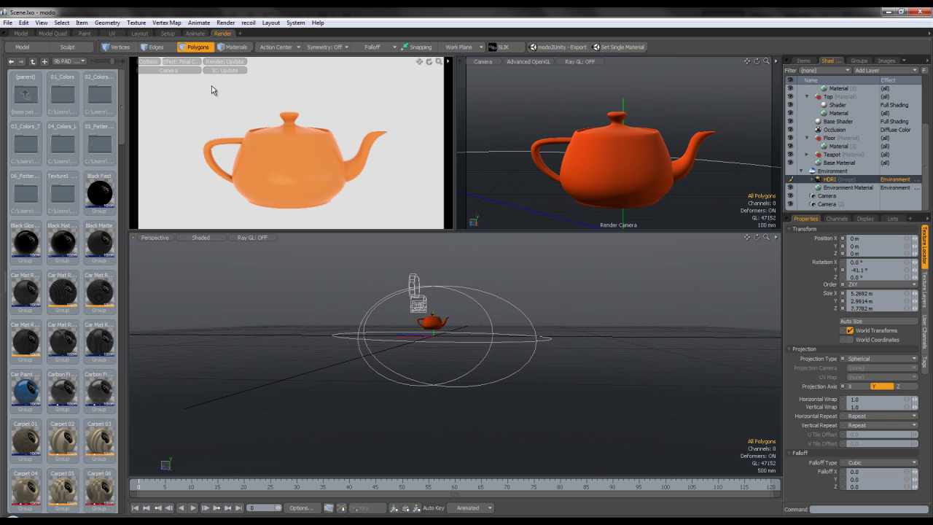
Raise the HDRI texture locator to 200 mm on Y in item mode and return to polygon mode
{"action": "left_click", "coordinate": [227, 50]}
{"action": "left_click", "coordinate": [223, 37]}
{"action": "key", "text": "w"}
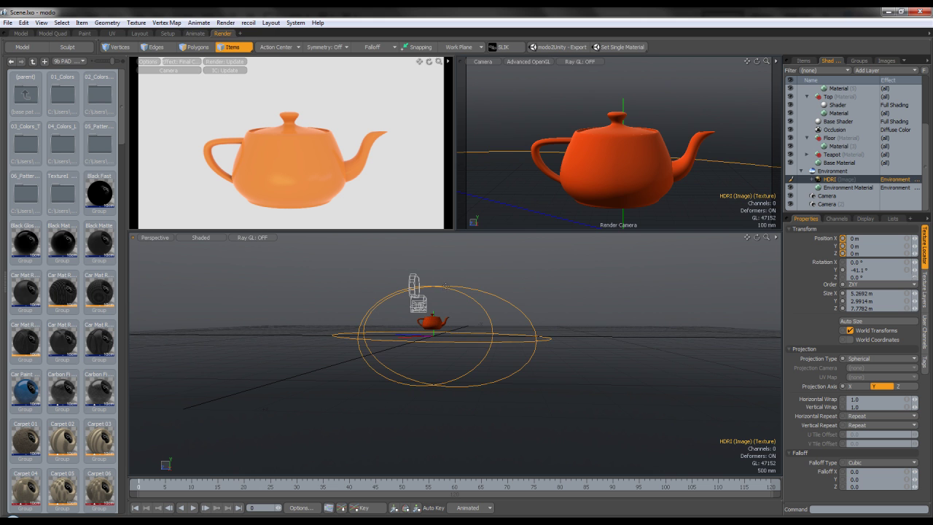
{"action": "left_click_drag", "start_coordinate": [434, 292], "coordinate": [479, 310]}
{"action": "key", "text": "ctrl+space"}
{"action": "left_click", "coordinate": [407, 299]}
{"action": "scroll", "coordinate": [479, 305], "scroll_direction": "up", "scroll_amount": 3}
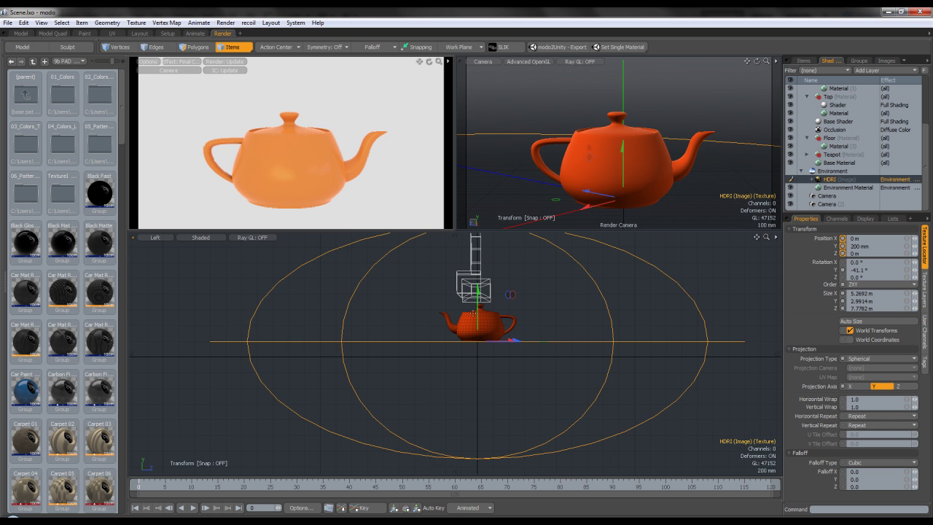
{"action": "key", "text": "ctrl+space"}
{"action": "left_click", "coordinate": [419, 287]}
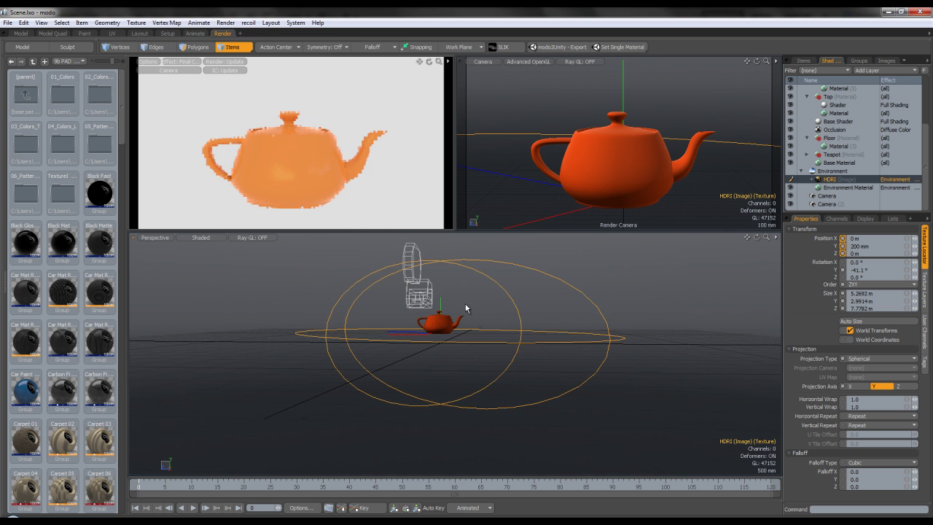
{"action": "left_click", "coordinate": [515, 300]}
{"action": "left_click", "coordinate": [195, 48]}
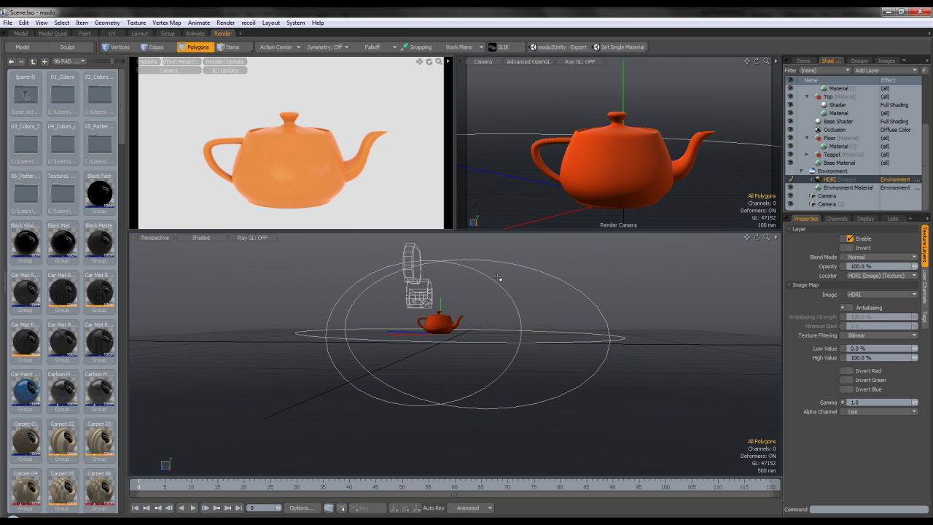
Rotate the HDRI image's texture locator to about -78° around Y
{"action": "left_click_drag", "start_coordinate": [500, 279], "coordinate": [545, 337], "text": "alt"}
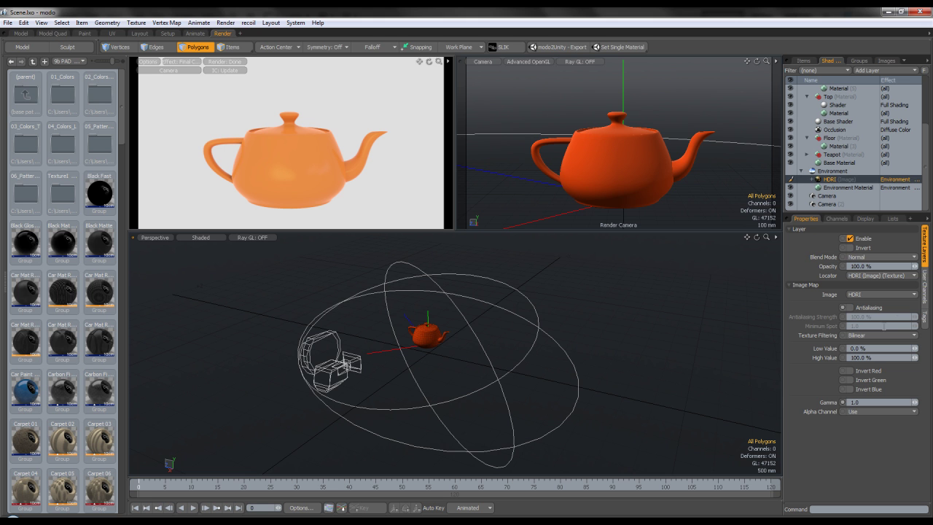
{"action": "left_click", "coordinate": [840, 188]}
{"action": "left_click", "coordinate": [848, 181]}
{"action": "left_click", "coordinate": [924, 244]}
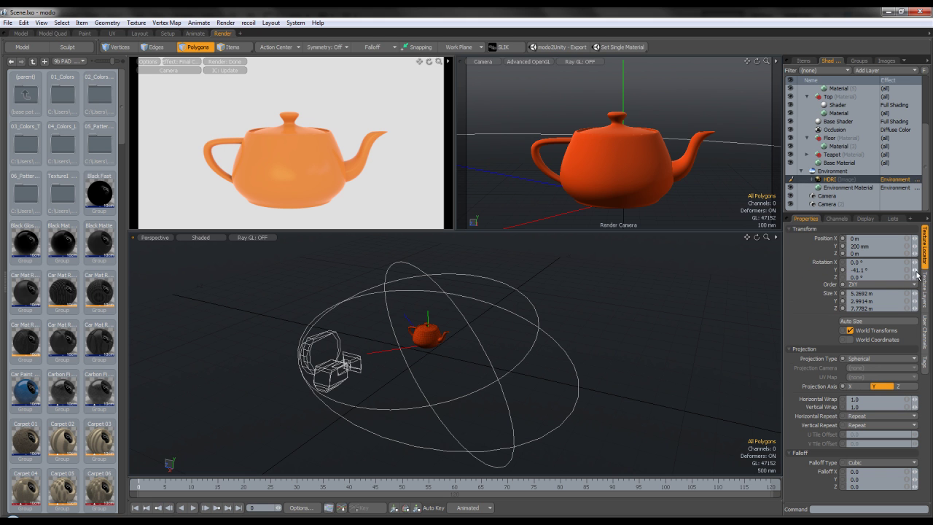
{"action": "mouse_move", "coordinate": [917, 270]}
{"action": "left_mouse_down"}
{"action": "mouse_move", "coordinate": [932, 265]}
{"action": "mouse_move", "coordinate": [915, 270]}
{"action": "left_mouse_up"}
{"action": "left_click_drag", "start_coordinate": [413, 290], "coordinate": [512, 306], "text": "alt"}
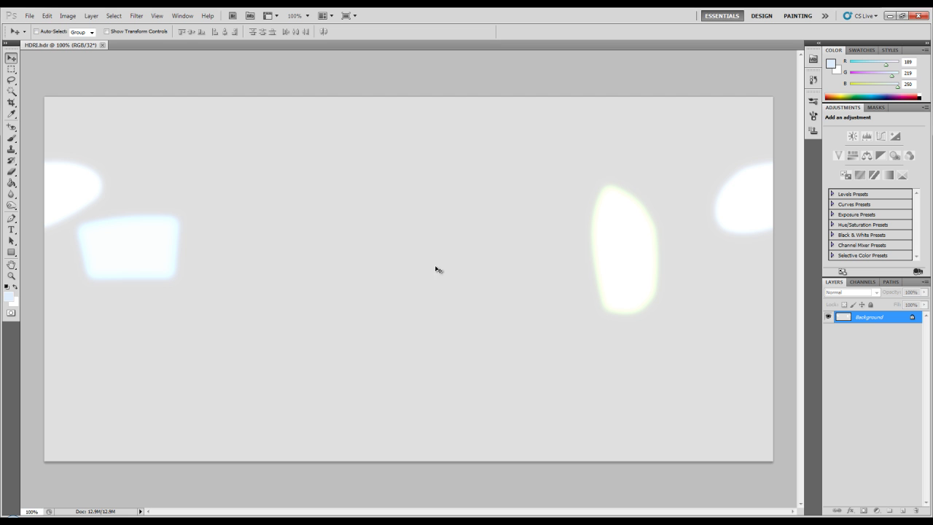
Switch to Photoshop and slightly raise the saturation of HDRI.hdr with a Hue/Saturation adjustment
{"action": "left_click", "coordinate": [66, 15]}
{"action": "mouse_move", "coordinate": [77, 38]}
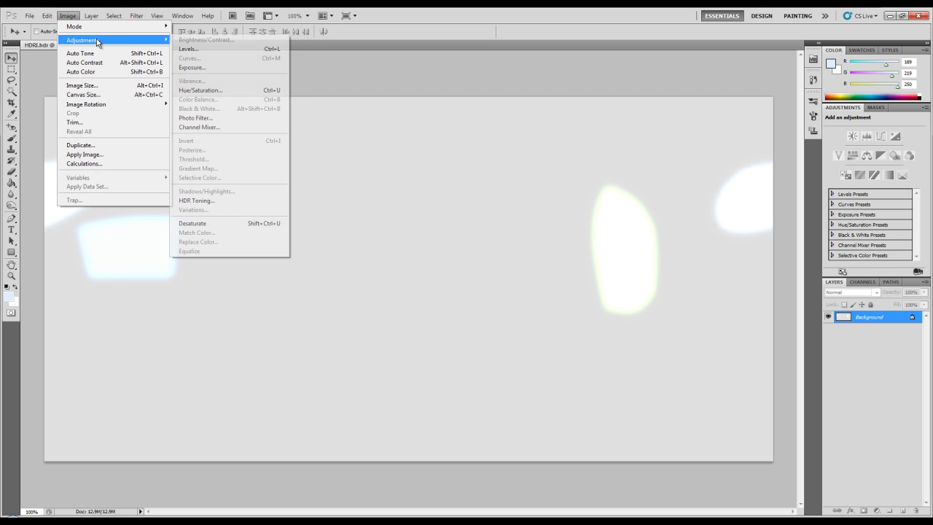
{"action": "left_click", "coordinate": [216, 86]}
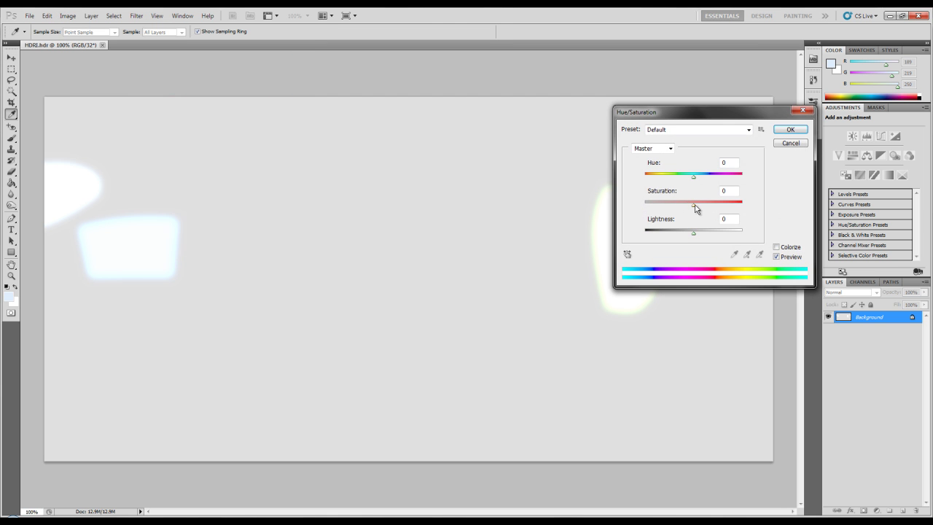
{"action": "mouse_move", "coordinate": [695, 208]}
{"action": "left_mouse_down"}
{"action": "mouse_move", "coordinate": [741, 211]}
{"action": "mouse_move", "coordinate": [685, 207]}
{"action": "mouse_move", "coordinate": [704, 204]}
{"action": "left_mouse_up"}
{"action": "left_click", "coordinate": [790, 129]}
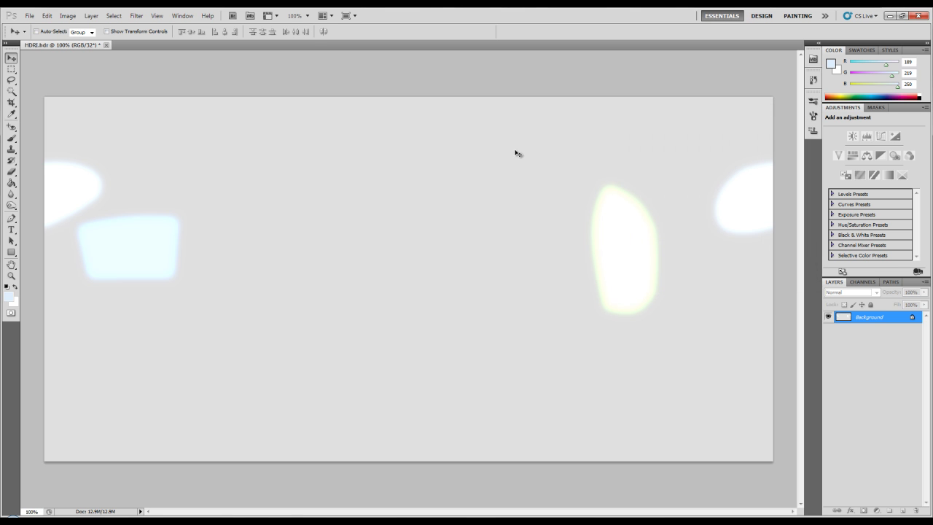
{"action": "left_click", "coordinate": [68, 15]}
{"action": "mouse_move", "coordinate": [109, 40]}
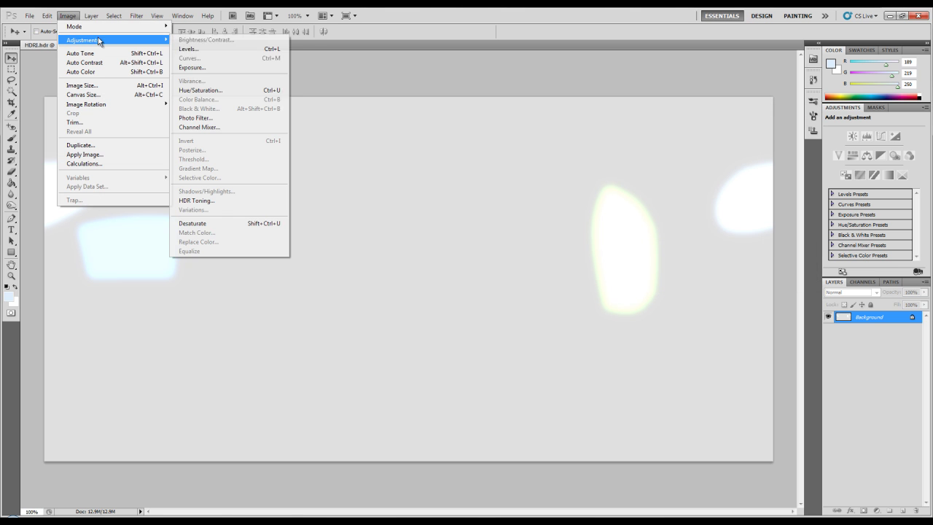
{"action": "left_click", "coordinate": [876, 330]}
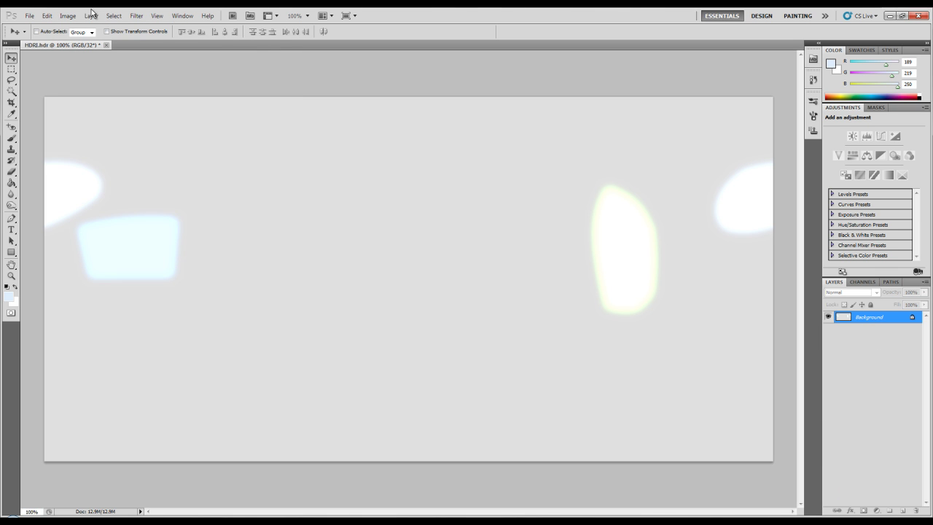
Darken HDRI.hdr with a Levels adjustment, setting the input midtone to 0.63 and nudging the black input level up slightly
{"action": "left_click", "coordinate": [68, 15]}
{"action": "mouse_move", "coordinate": [100, 40]}
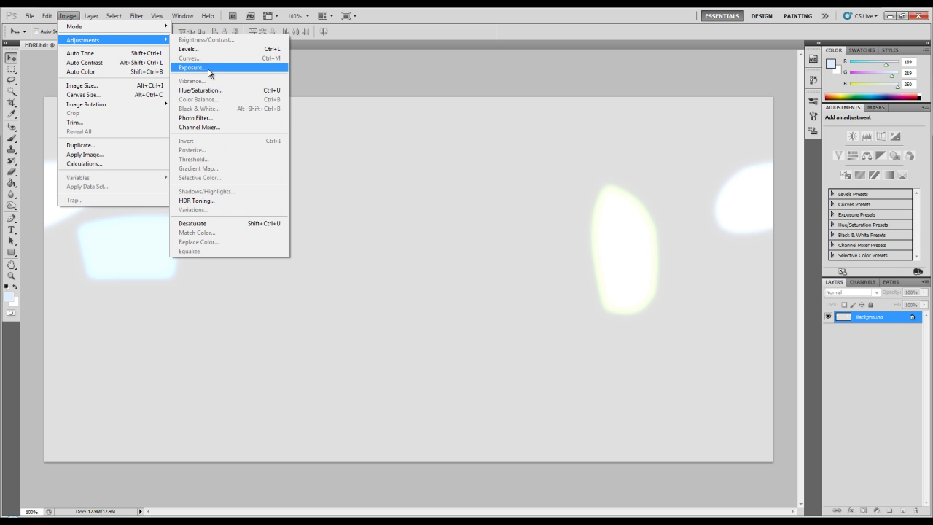
{"action": "left_click", "coordinate": [207, 49]}
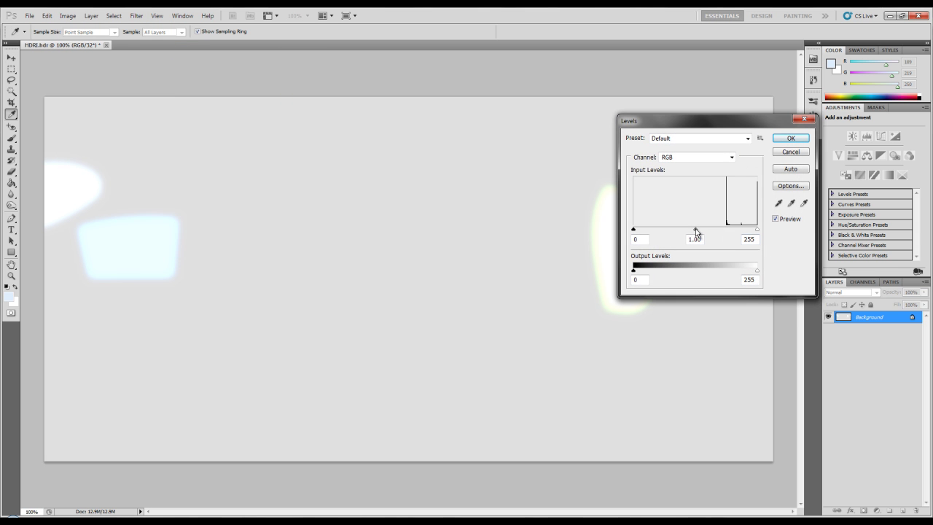
{"action": "mouse_move", "coordinate": [712, 234]}
{"action": "left_mouse_down"}
{"action": "mouse_move", "coordinate": [729, 232]}
{"action": "mouse_move", "coordinate": [711, 233]}
{"action": "left_mouse_up"}
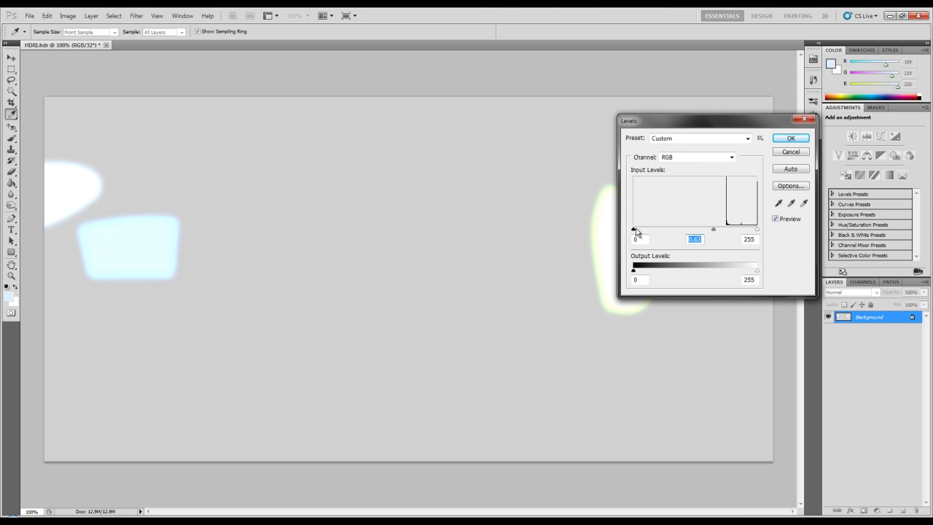
{"action": "left_click_drag", "start_coordinate": [635, 229], "coordinate": [638, 229]}
{"action": "left_click", "coordinate": [787, 138]}
{"action": "key", "text": "v"}
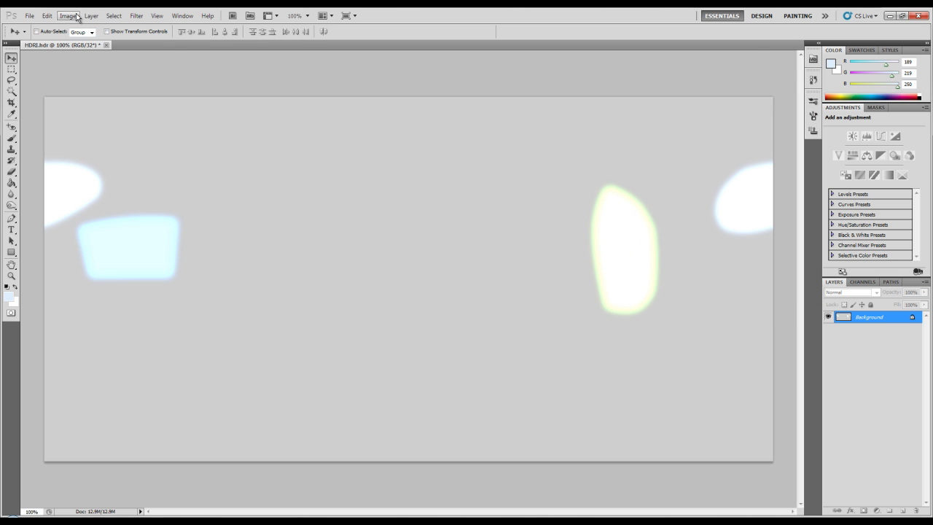
Save HDRI.hdr, switch back to modo and reload the changed image
{"action": "left_click", "coordinate": [29, 15]}
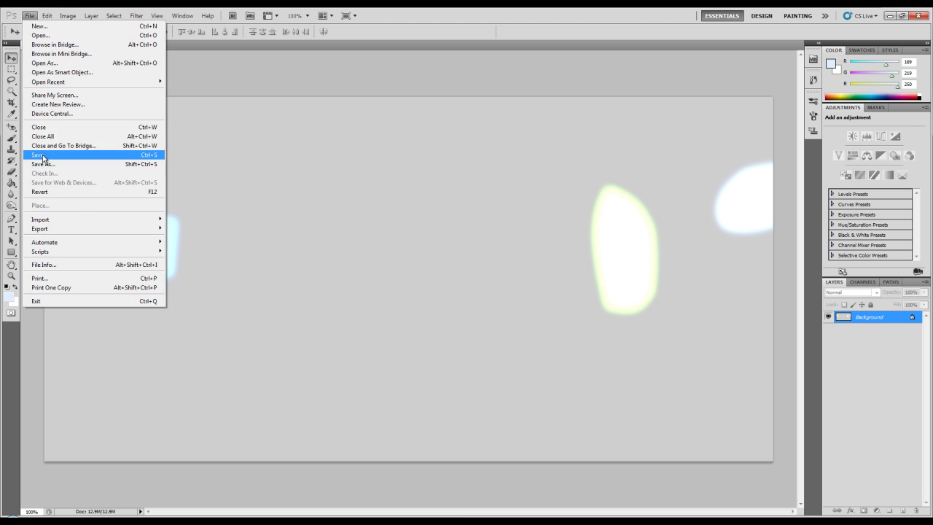
{"action": "left_click", "coordinate": [42, 155]}
{"action": "left_click", "coordinate": [355, 520]}
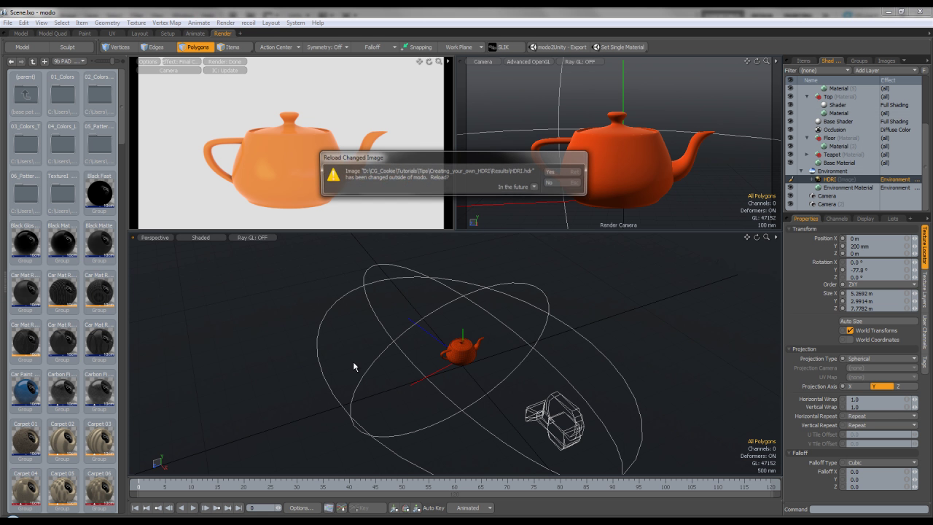
{"action": "left_click", "coordinate": [556, 174]}
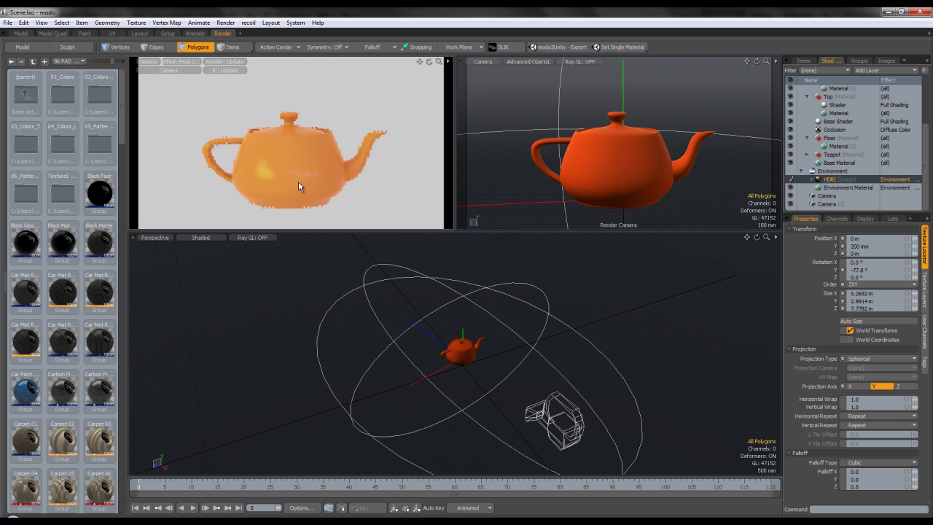
Raise the HDRI texture locator to 390 mm on Y in item mode
{"action": "left_click_drag", "start_coordinate": [504, 355], "coordinate": [455, 319], "text": "alt"}
{"action": "key", "text": "5"}
{"action": "key", "text": "w"}
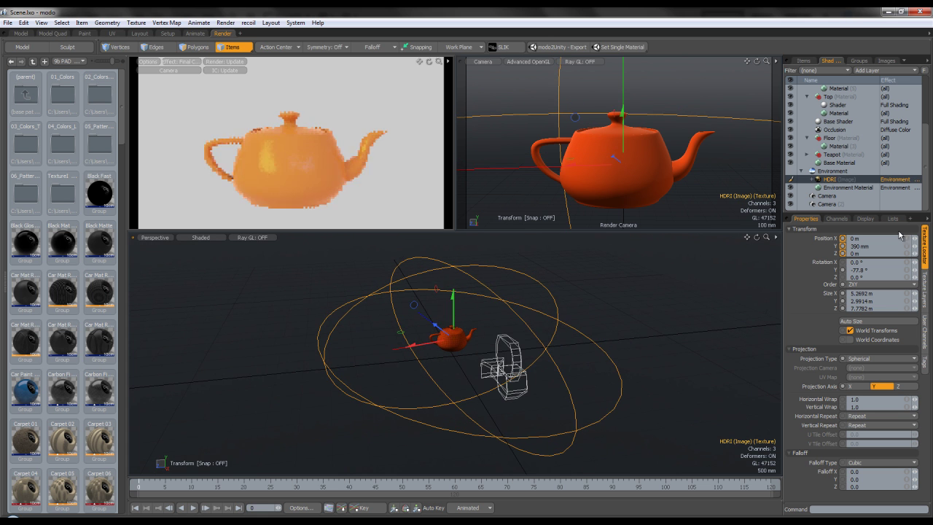
Try gamma values of 2.2 and 1.6 on the HDRI image layer
{"action": "left_click", "coordinate": [845, 179]}
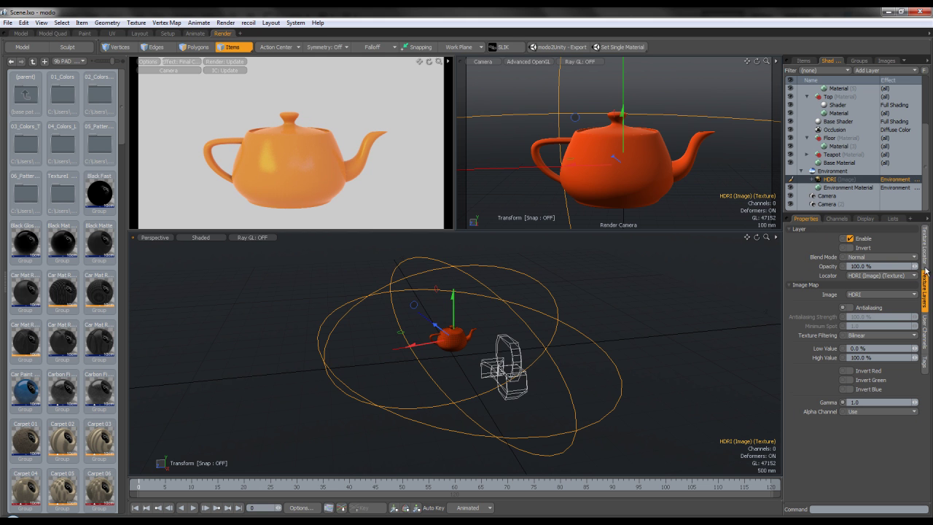
{"action": "type", "text": "2.2"}
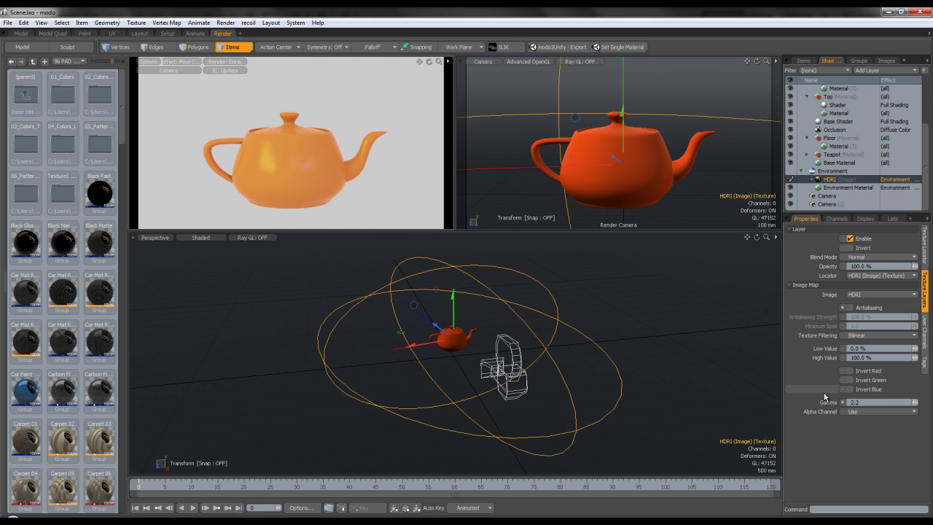
{"action": "key", "text": "Return"}
{"action": "left_click_drag", "start_coordinate": [861, 402], "coordinate": [806, 401]}
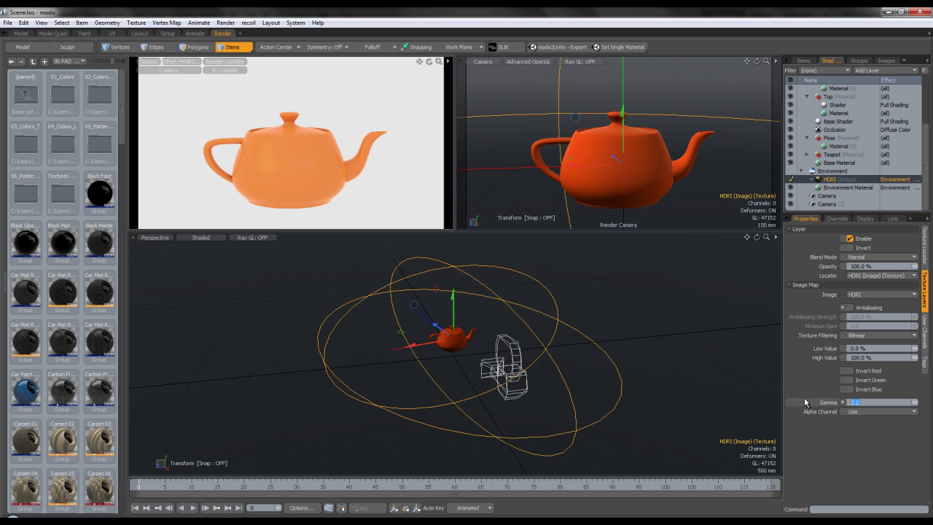
{"action": "type", "text": "1.6"}
{"action": "key", "text": "Return"}
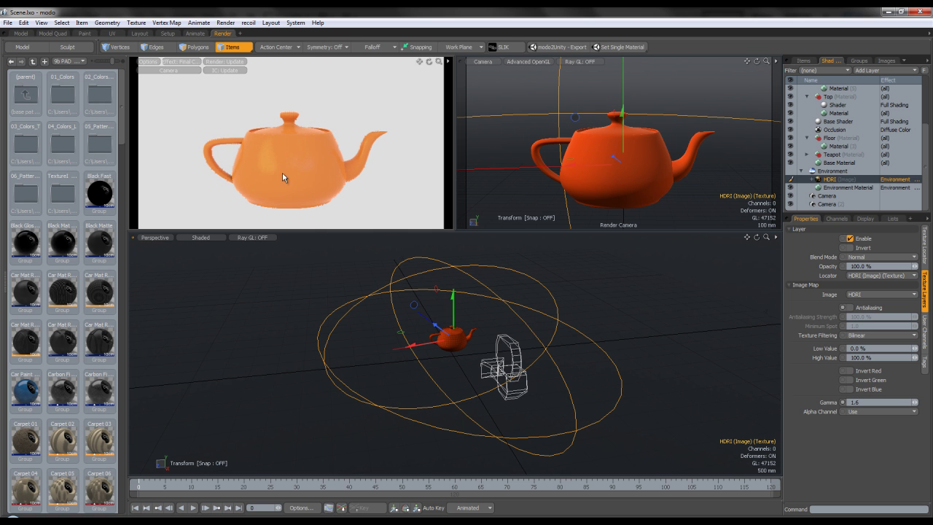
Set the HDRI image's gamma to 1.2 and rotate its texture locator to about 48° around Y
{"action": "left_click_drag", "start_coordinate": [866, 402], "coordinate": [816, 388]}
{"action": "type", "text": "1.2"}
{"action": "key", "text": "Return"}
{"action": "left_click", "coordinate": [924, 247]}
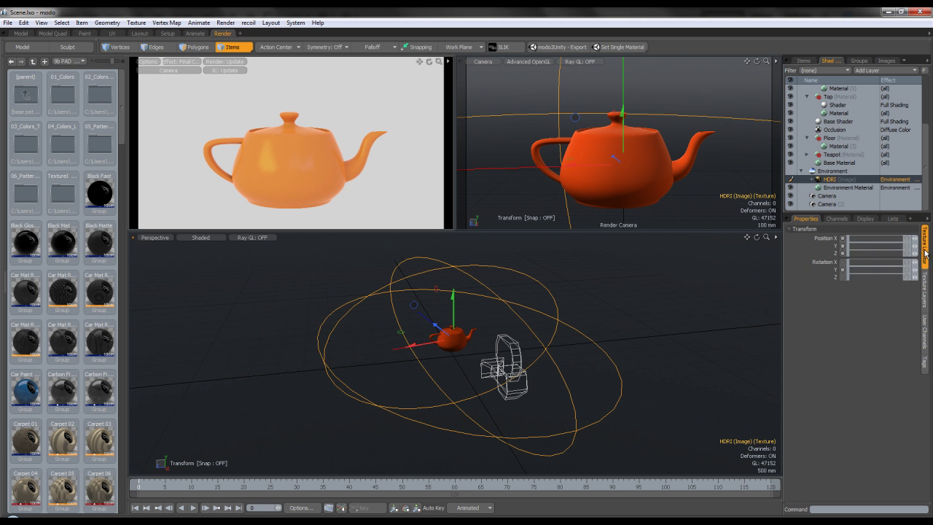
{"action": "left_click_drag", "start_coordinate": [915, 270], "coordinate": [932, 272]}
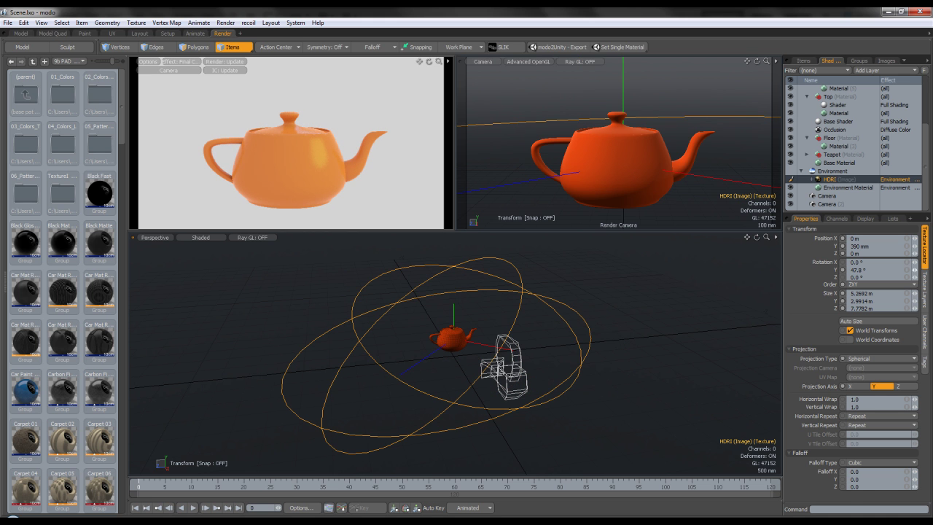